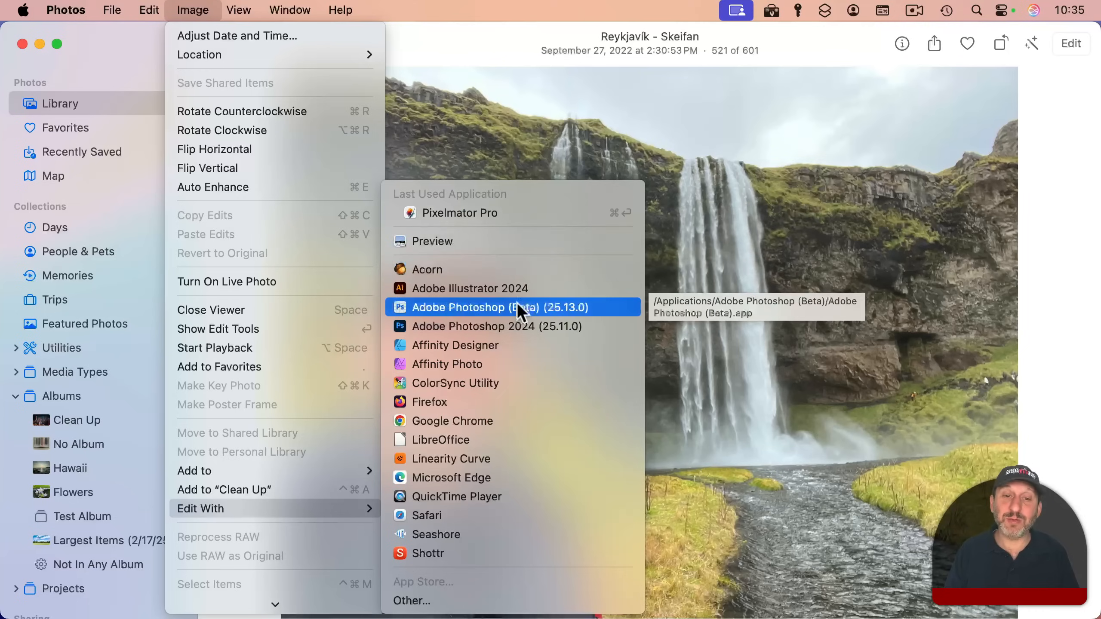
Step: Open the selfie with the waterfall for editing in the Pixelmator Pro extension
left_click(506, 66)
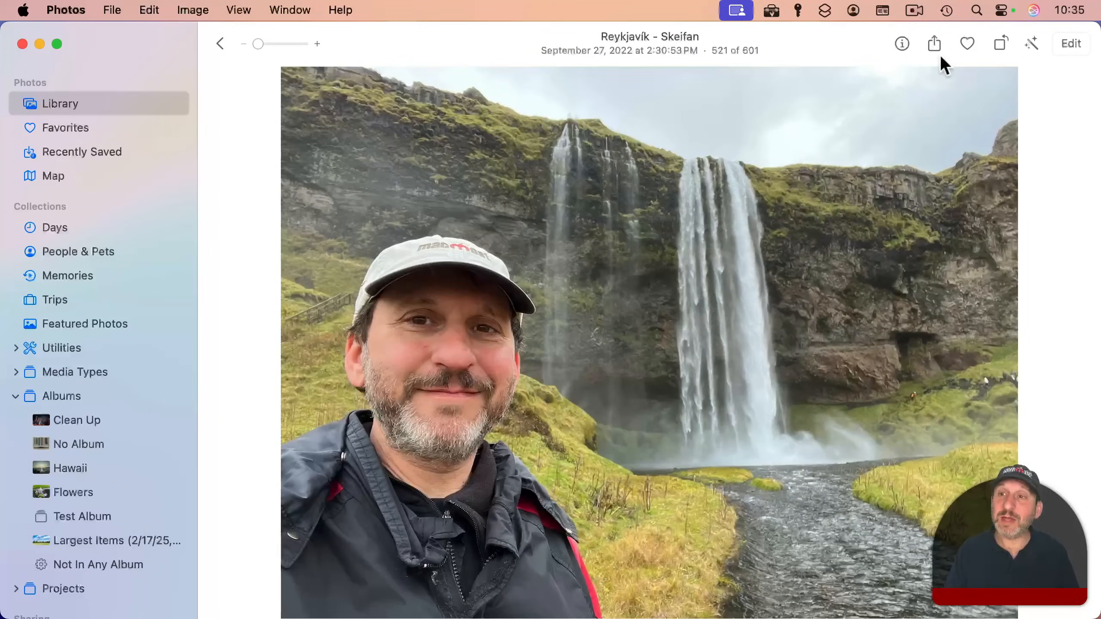
left_click(1071, 44)
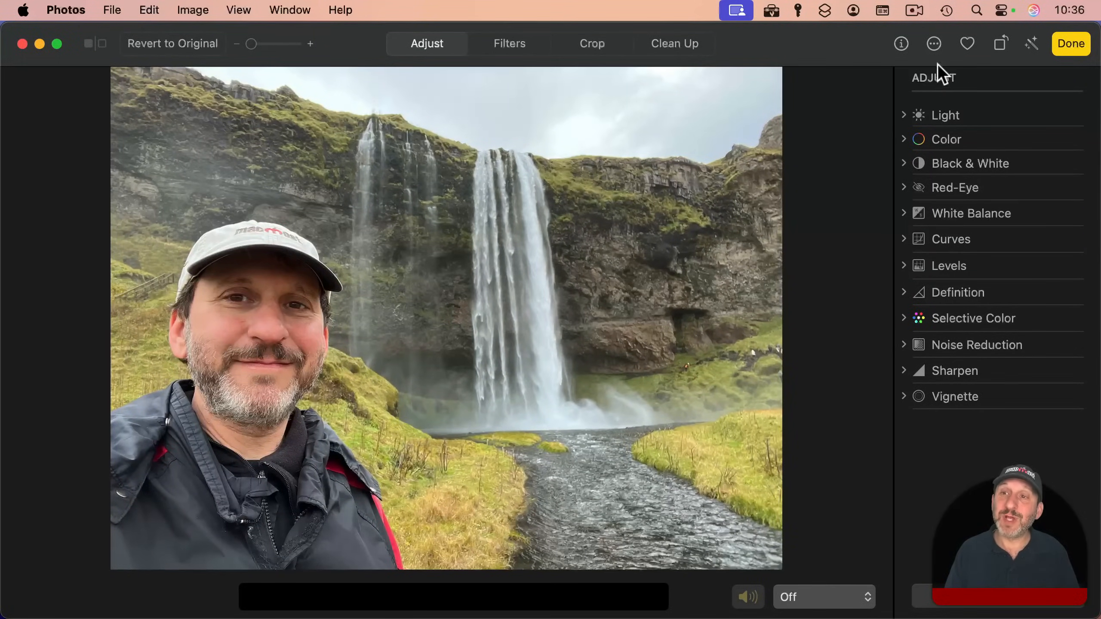
left_click(935, 43)
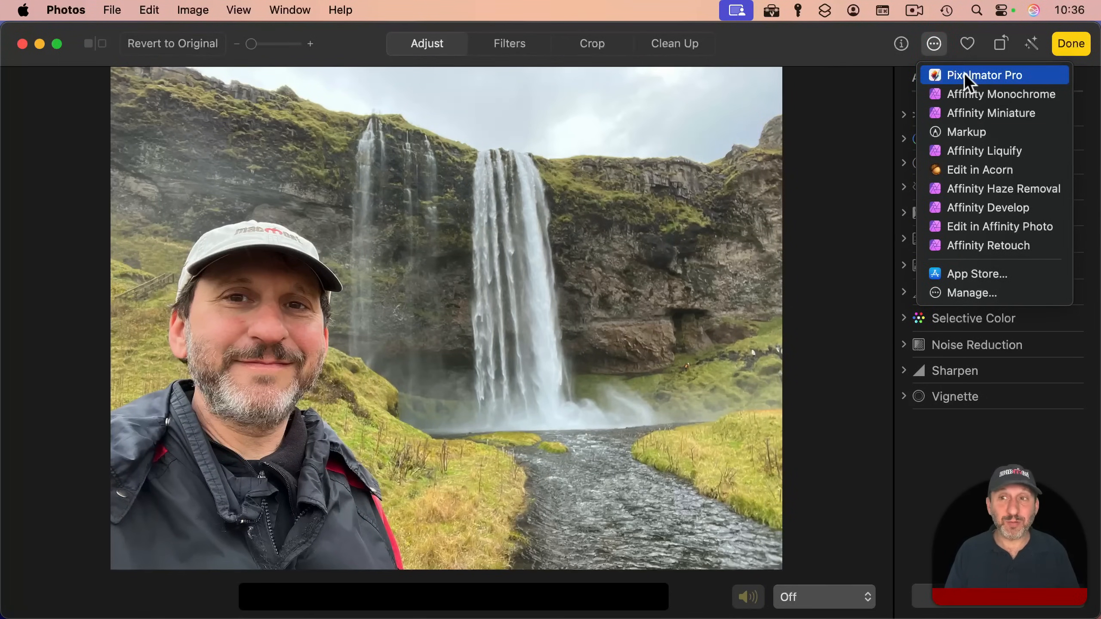
left_click(994, 71)
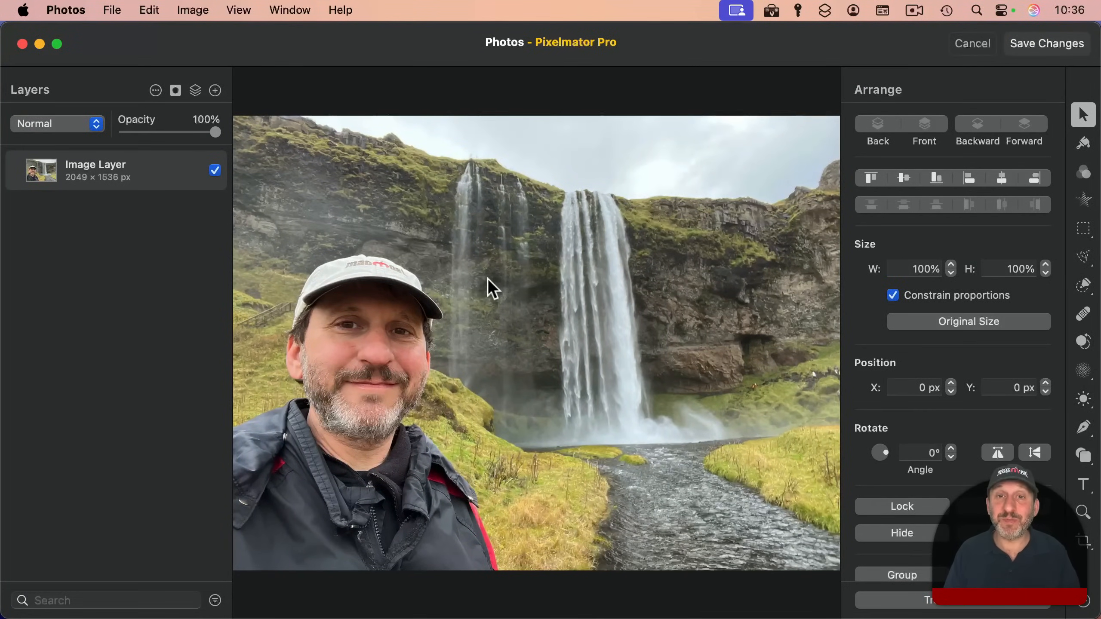
left_click(69, 10)
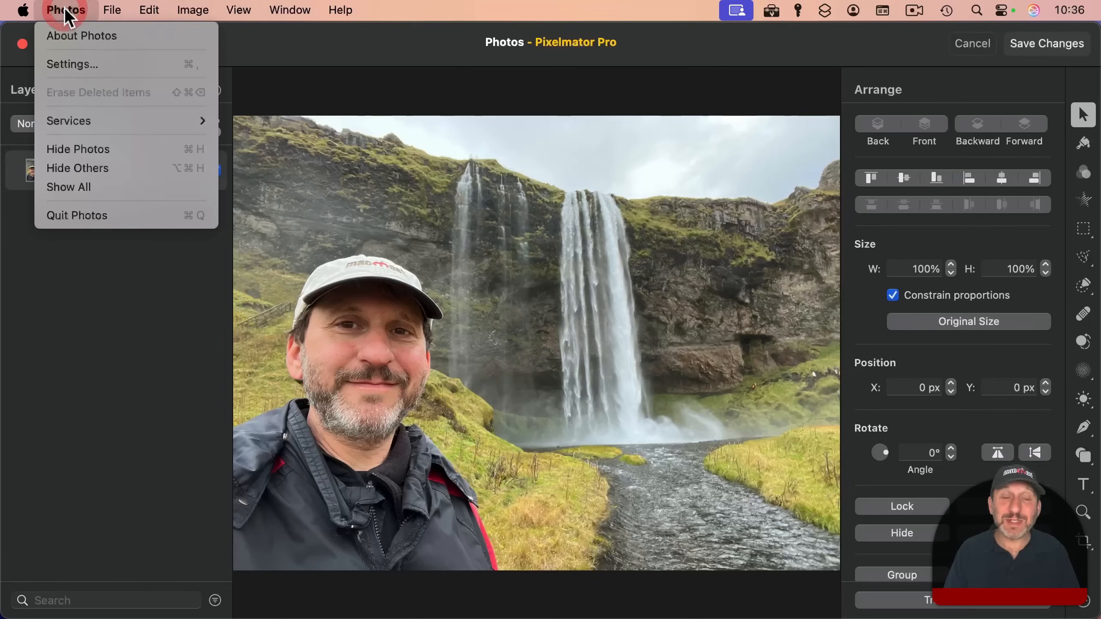
left_click(65, 10)
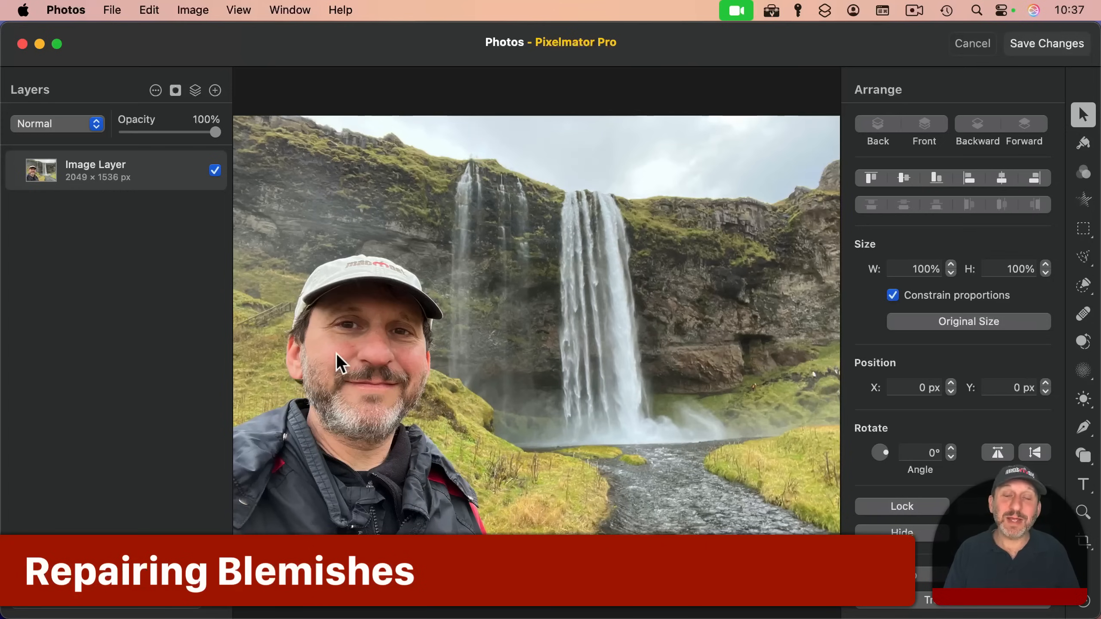
Step: Activate the Repair tool for the man's face and set its brush size to 25%
scroll(336, 353, "up", 5)
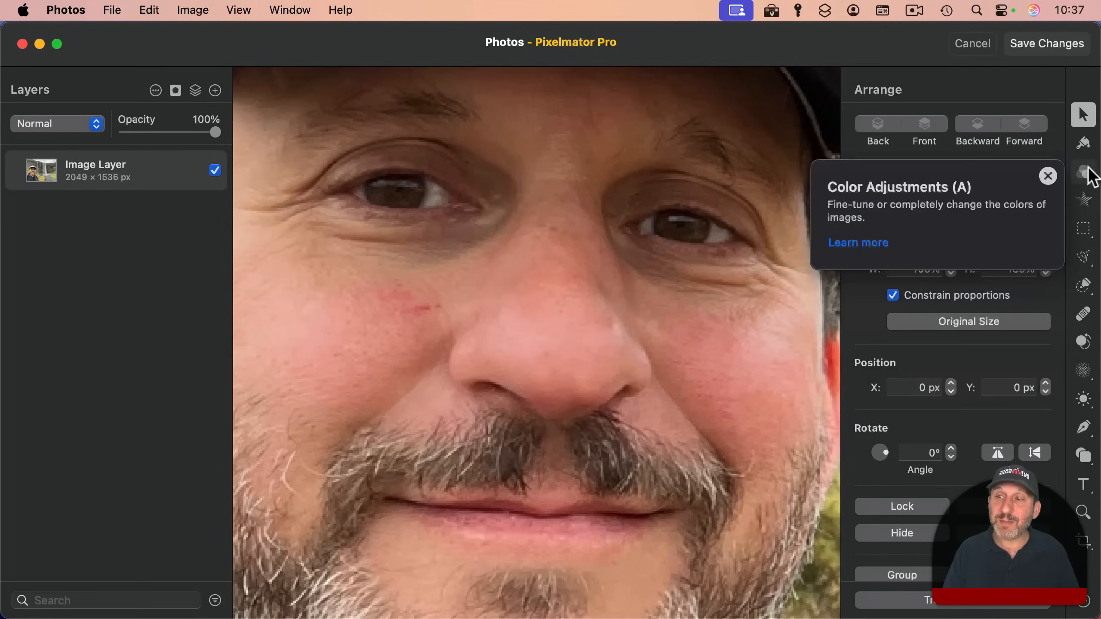
left_click(1087, 322)
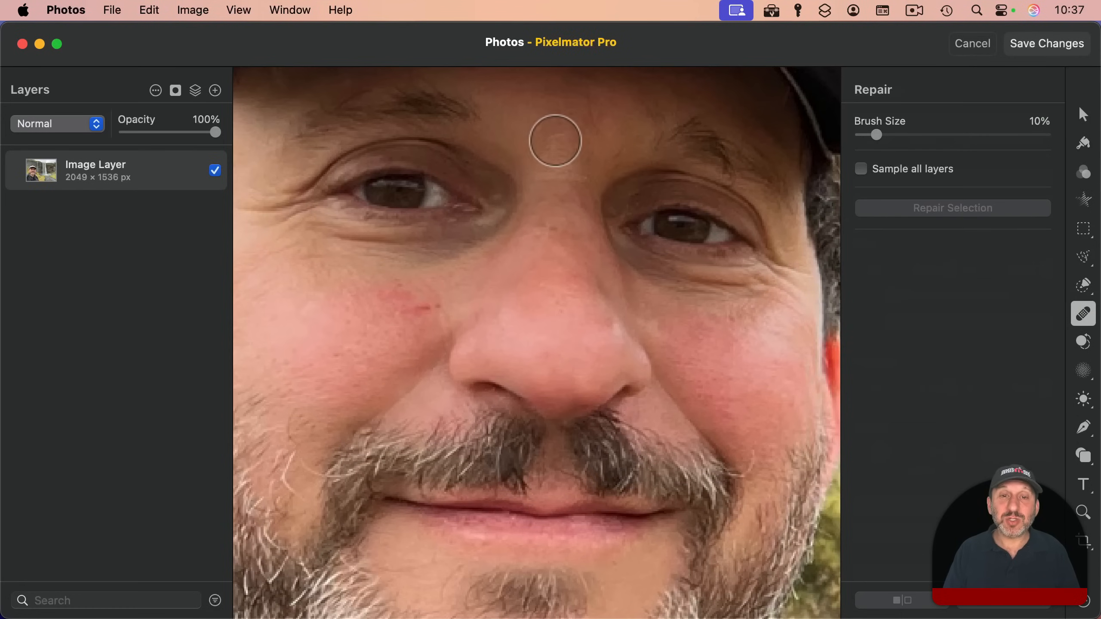
left_click(875, 136)
mouse_move(875, 136)
left_mouse_down()
mouse_move(915, 135)
mouse_move(906, 136)
left_mouse_up()
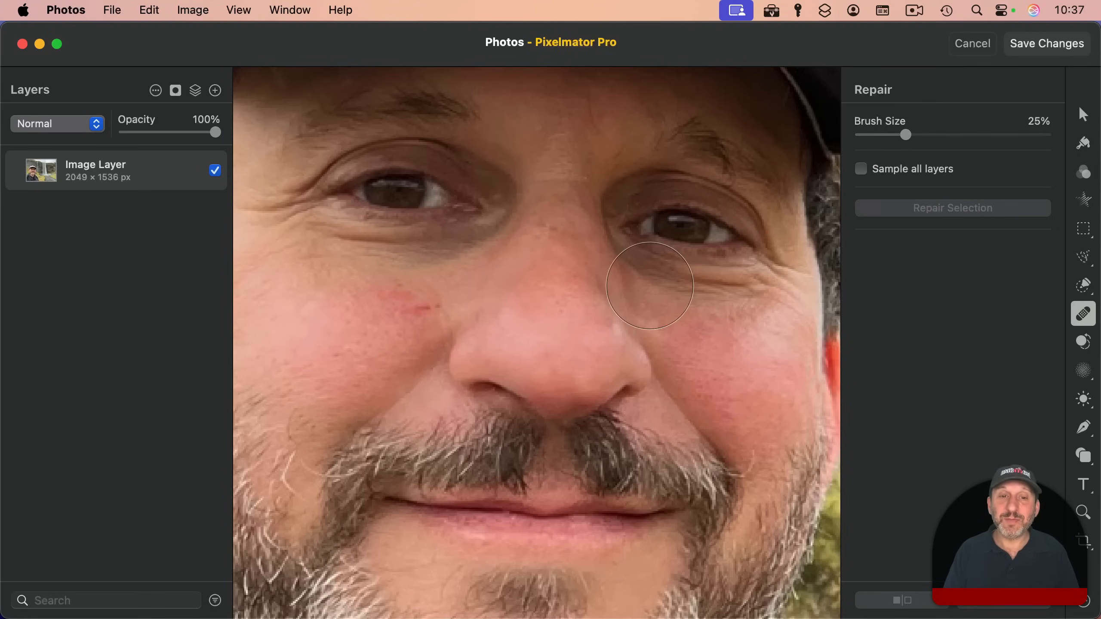
scroll(421, 295, "down", 5)
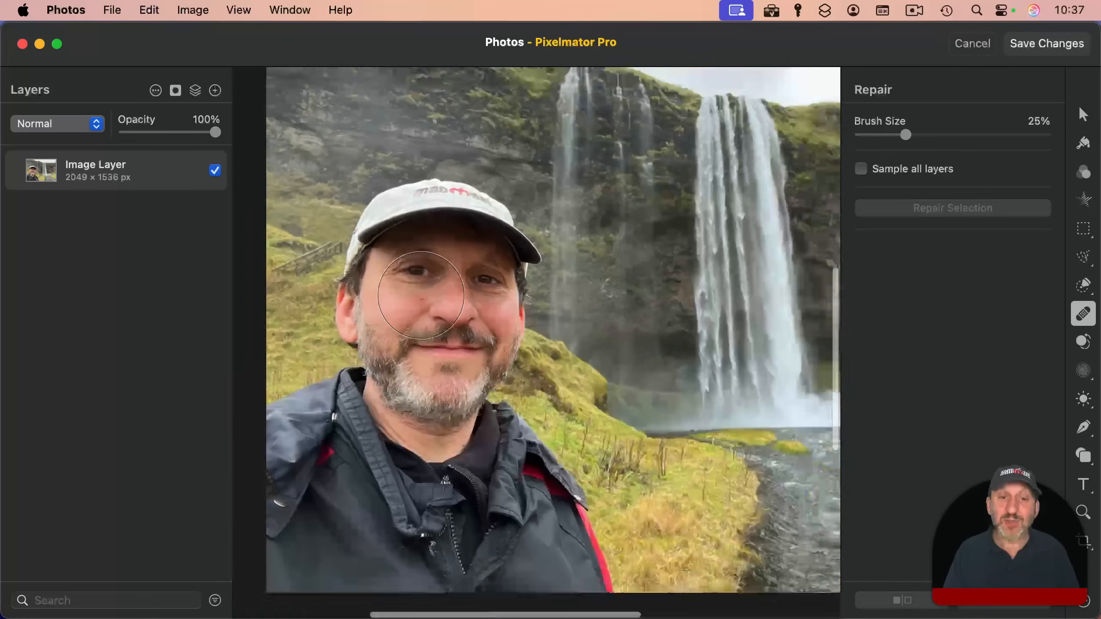
scroll(421, 295, "down", 2)
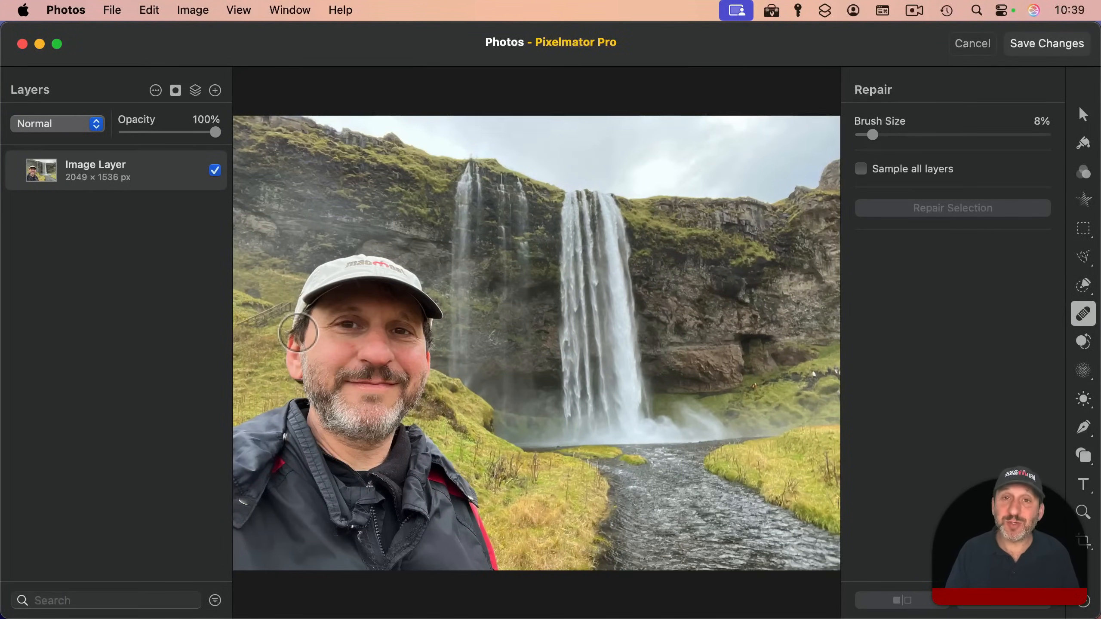
Step: Set the repair brush size to 12% and paint over the red blemish on the man's cheek below the eye
scroll(298, 332, "up", 2)
scroll(298, 332, "up", 5)
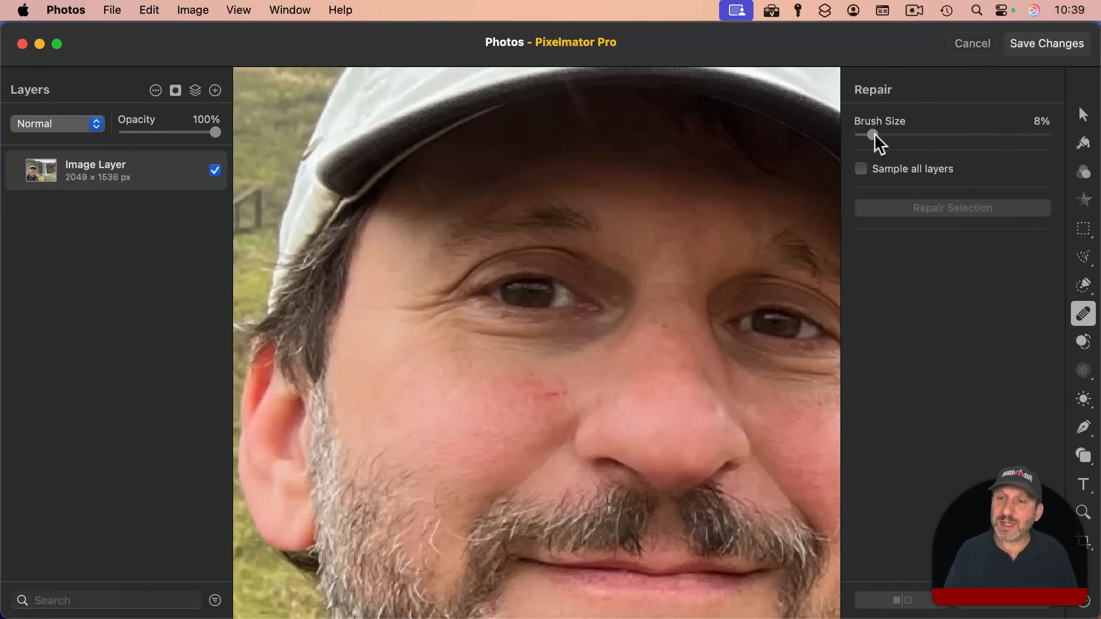
left_click_drag(872, 135, 911, 135)
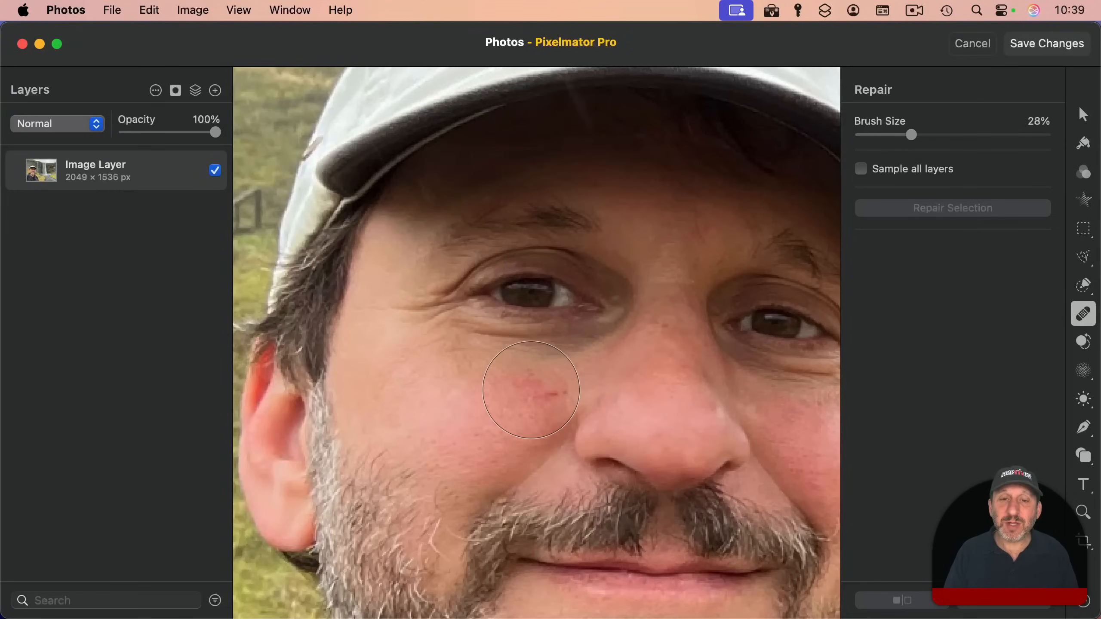
left_click_drag(912, 135, 880, 135)
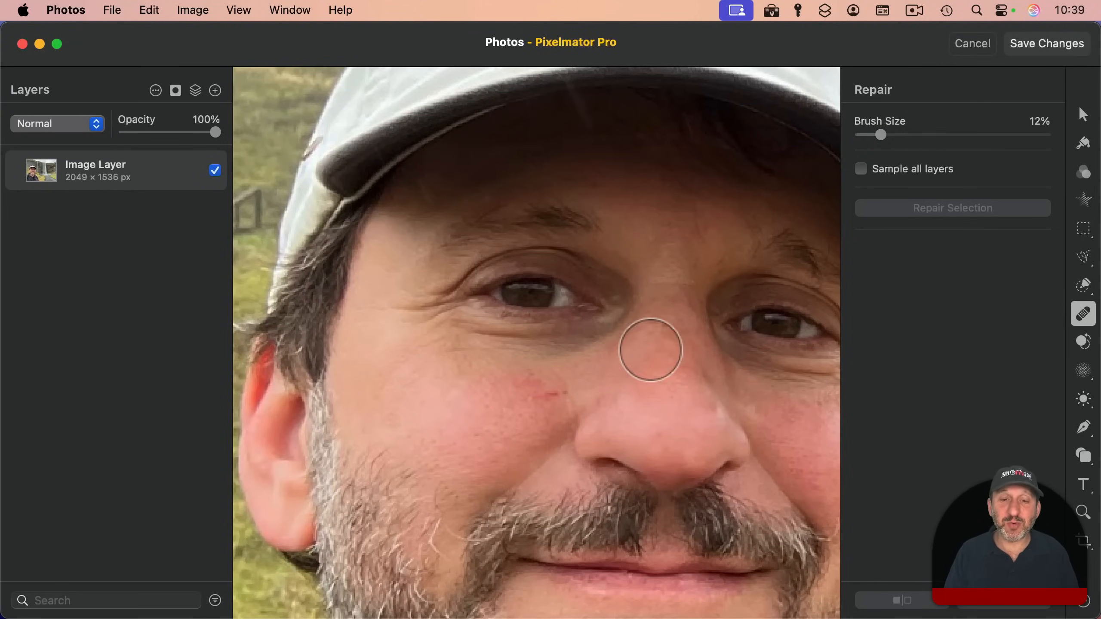
scroll(547, 399, "up", 2)
scroll(547, 399, "up", 2)
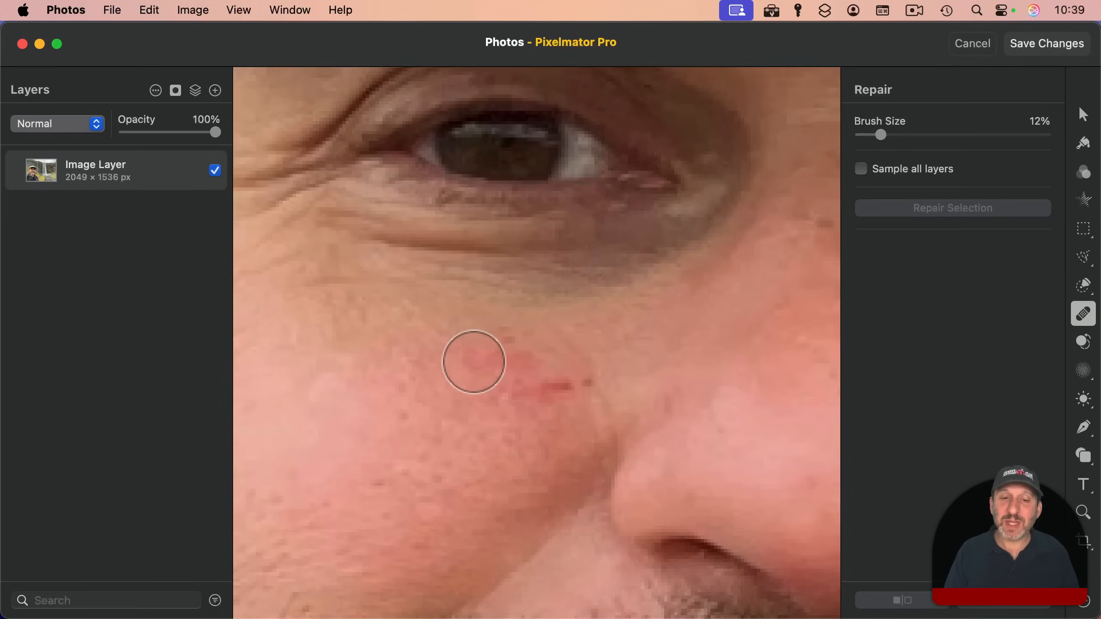
mouse_move(474, 362)
left_mouse_down()
mouse_move(527, 362)
mouse_move(504, 374)
mouse_move(516, 380)
mouse_move(588, 382)
mouse_move(524, 389)
left_mouse_up()
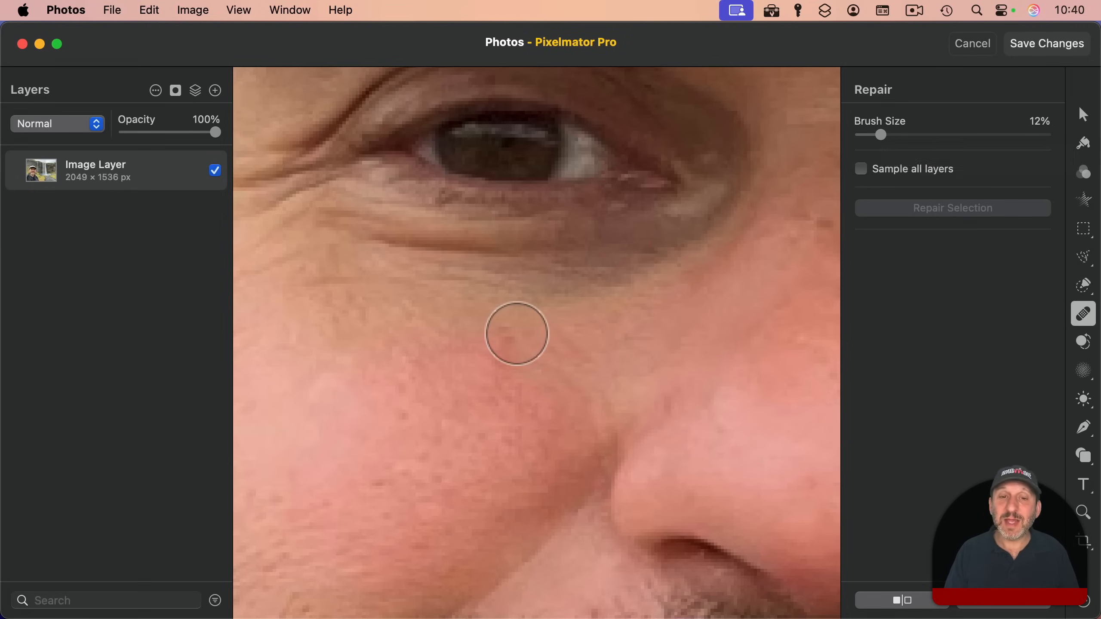
Step: Save the changes to the repaired selfie back to the Photos library as a flattened image
scroll(515, 334, "down", 8)
scroll(513, 334, "down", 3)
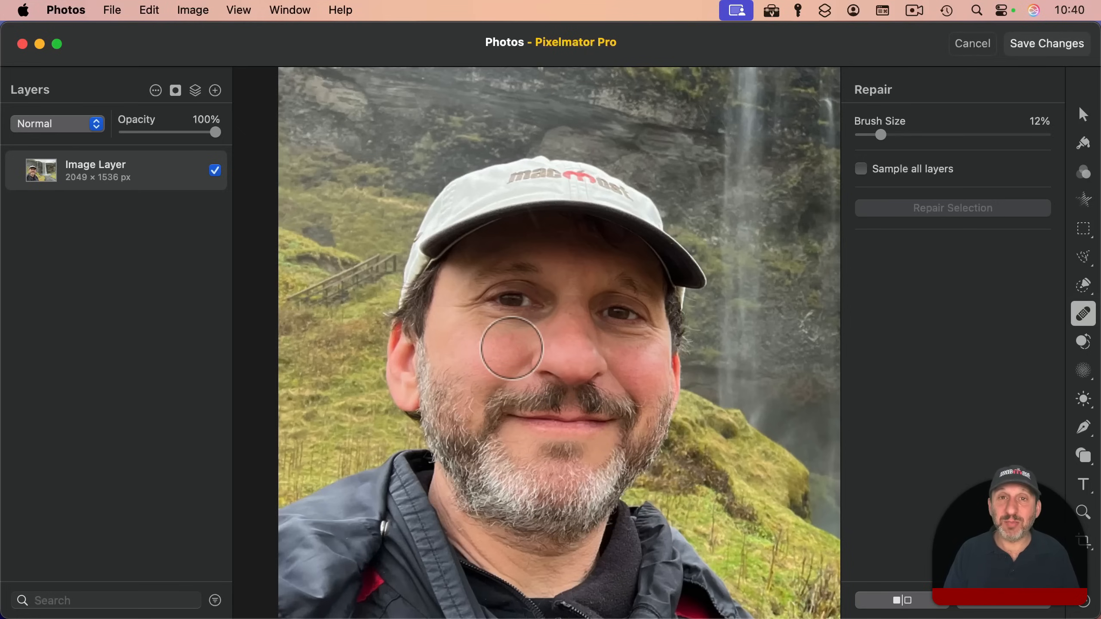
left_click(1041, 43)
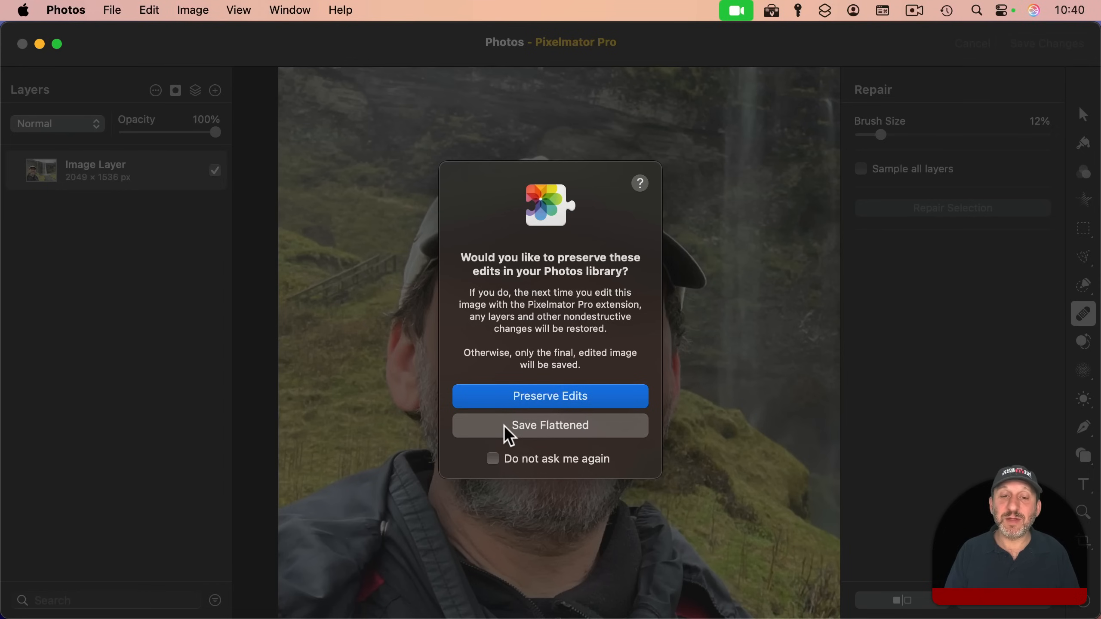
left_click(529, 425)
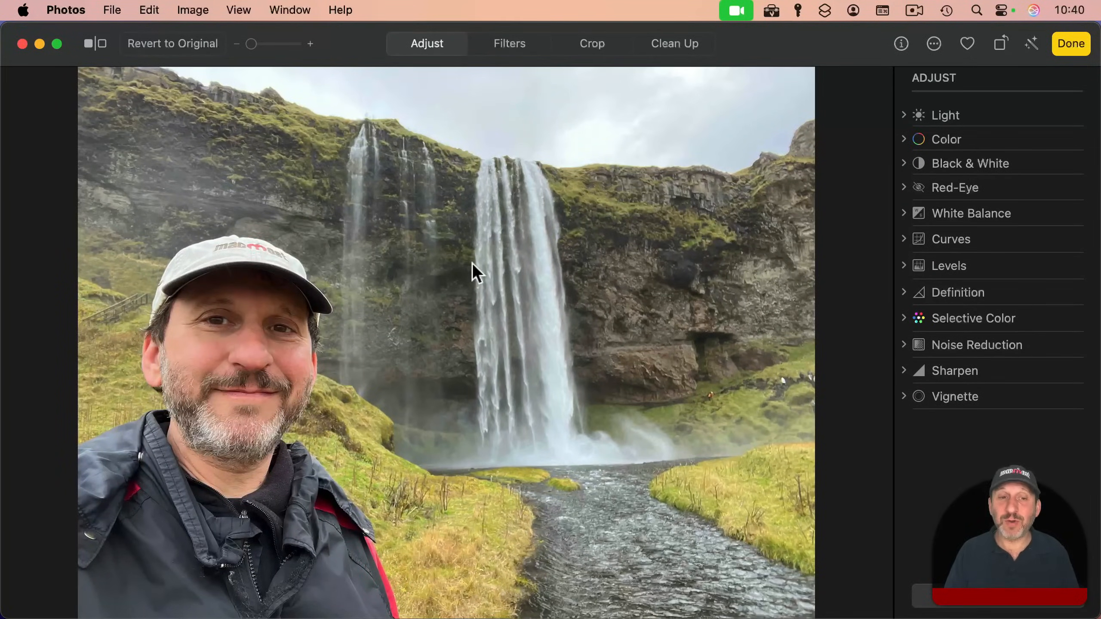
Step: Open the photo of the dog with the red bandana for editing in the Pixelmator Pro extension
mouse_move(1057, 124)
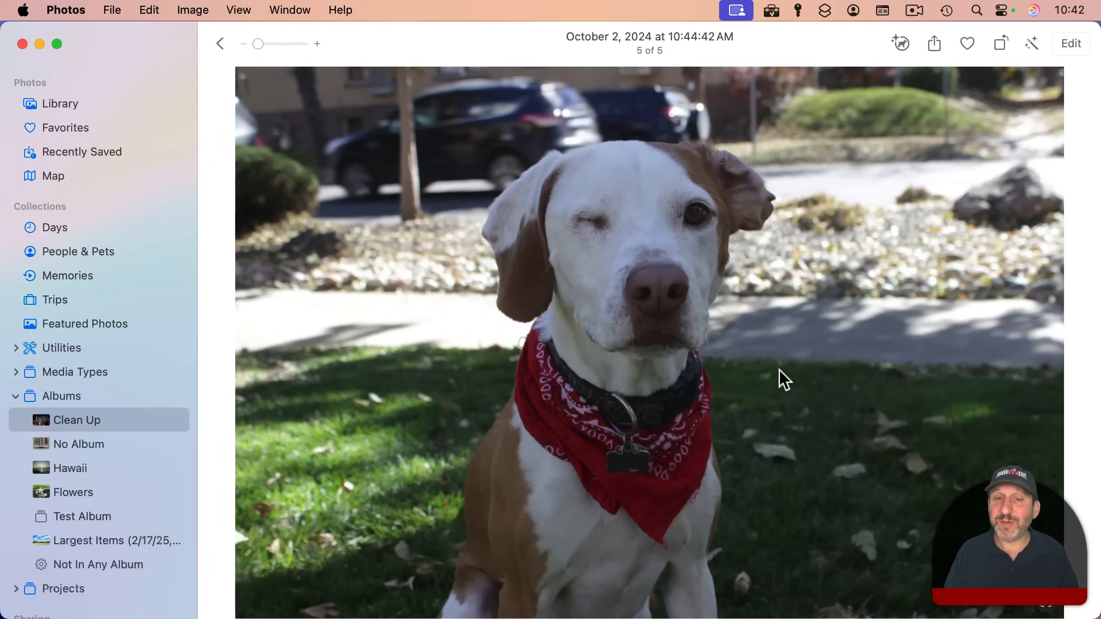
left_click(1066, 42)
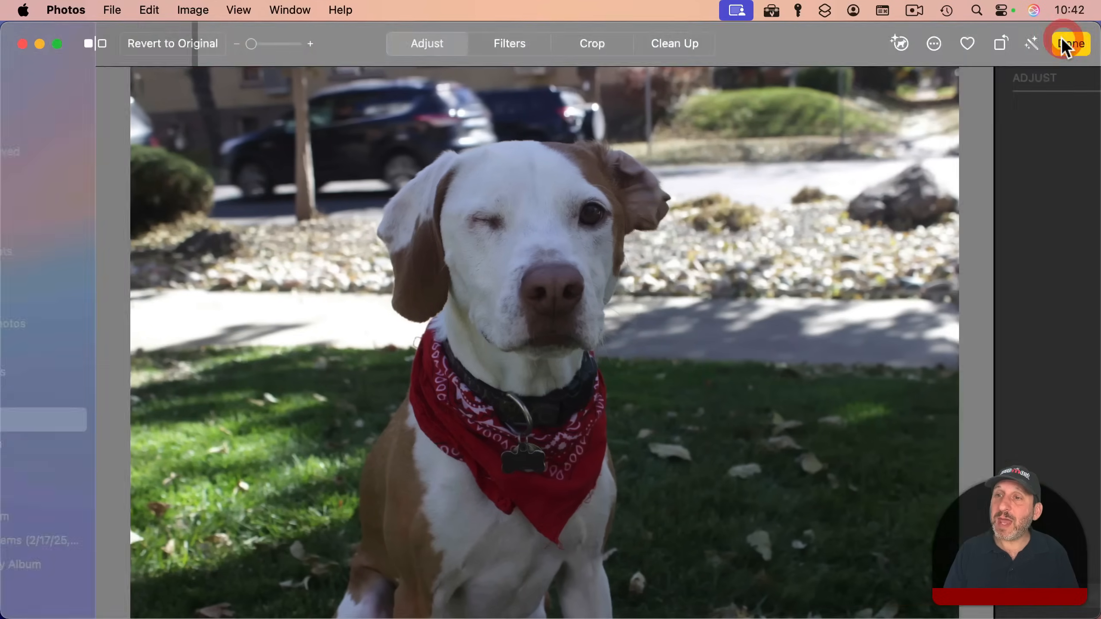
left_click(933, 45)
left_click(939, 73)
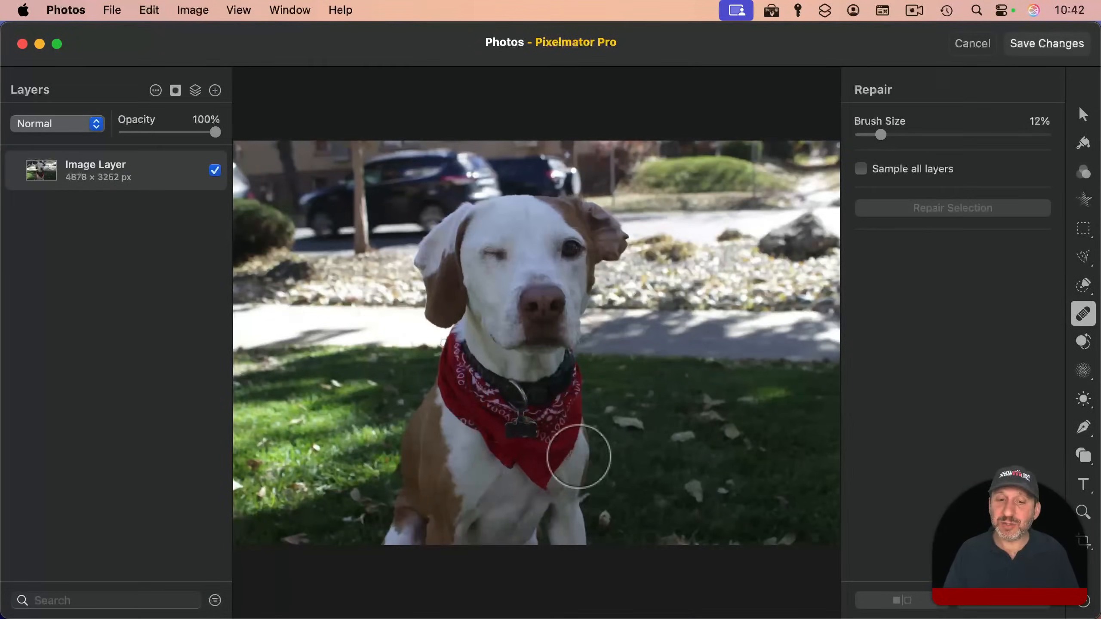
Step: Set the repair brush size to 8% and remove the loose threads along the bandana's edge and at its tip
scroll(579, 448, "up", 5)
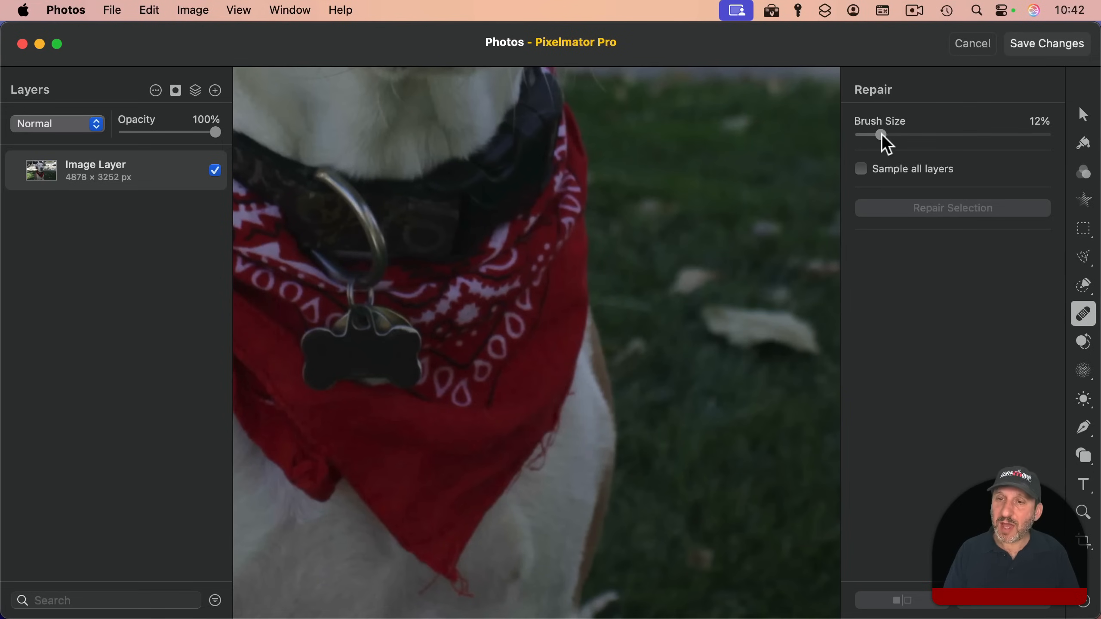
left_click_drag(881, 136, 872, 135)
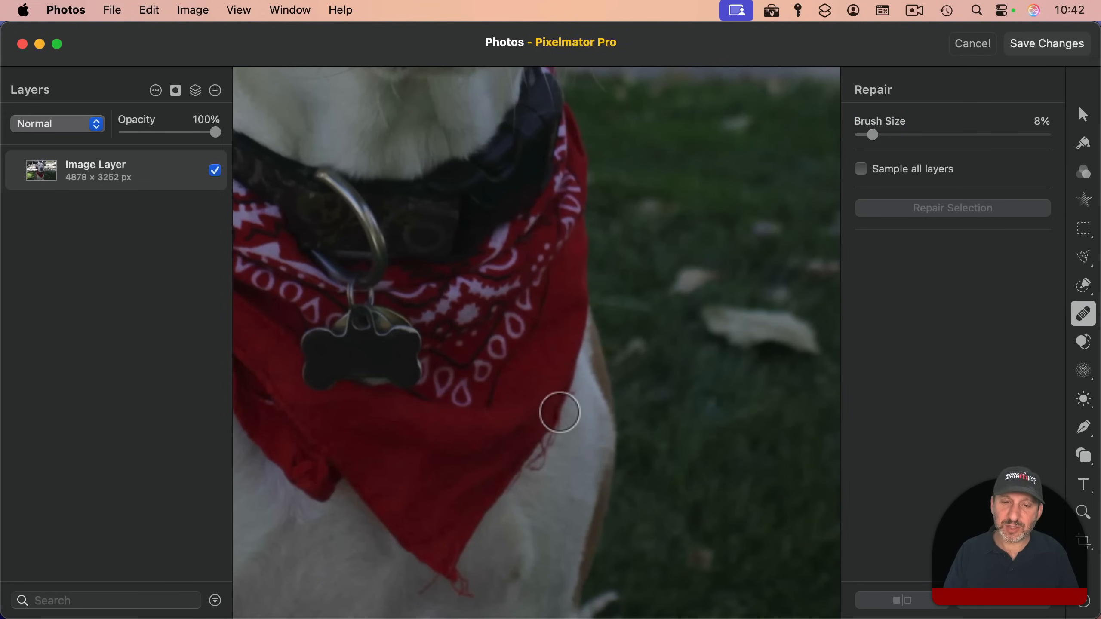
mouse_move(569, 394)
left_mouse_down()
mouse_move(541, 457)
mouse_move(522, 466)
mouse_move(548, 442)
left_mouse_up()
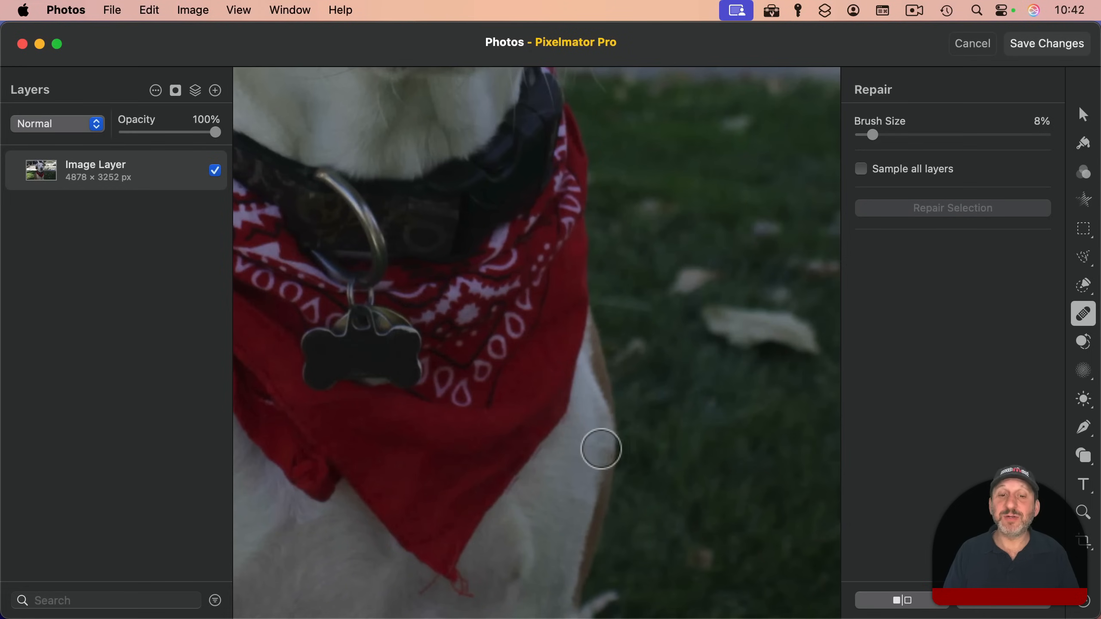
scroll(532, 476, "down", 5)
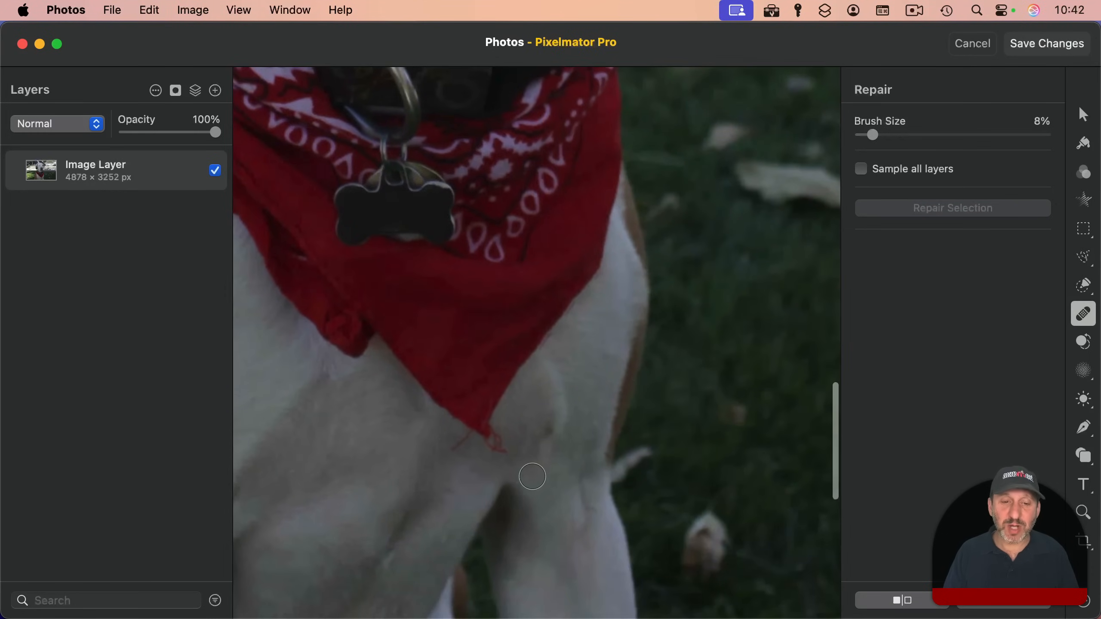
mouse_move(452, 452)
left_mouse_down()
mouse_move(483, 423)
mouse_move(500, 451)
left_mouse_up()
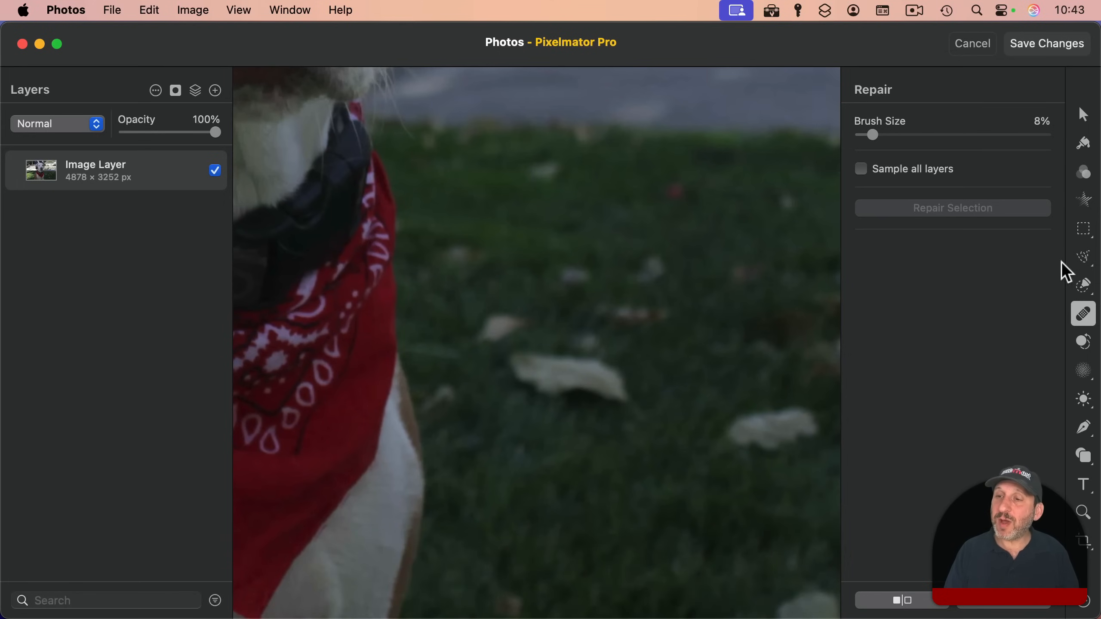
Step: Outline the large leaf beside the dog with Free Selection and refine it in Select and Mask with 36% softness and 1% expansion
left_click(1084, 259)
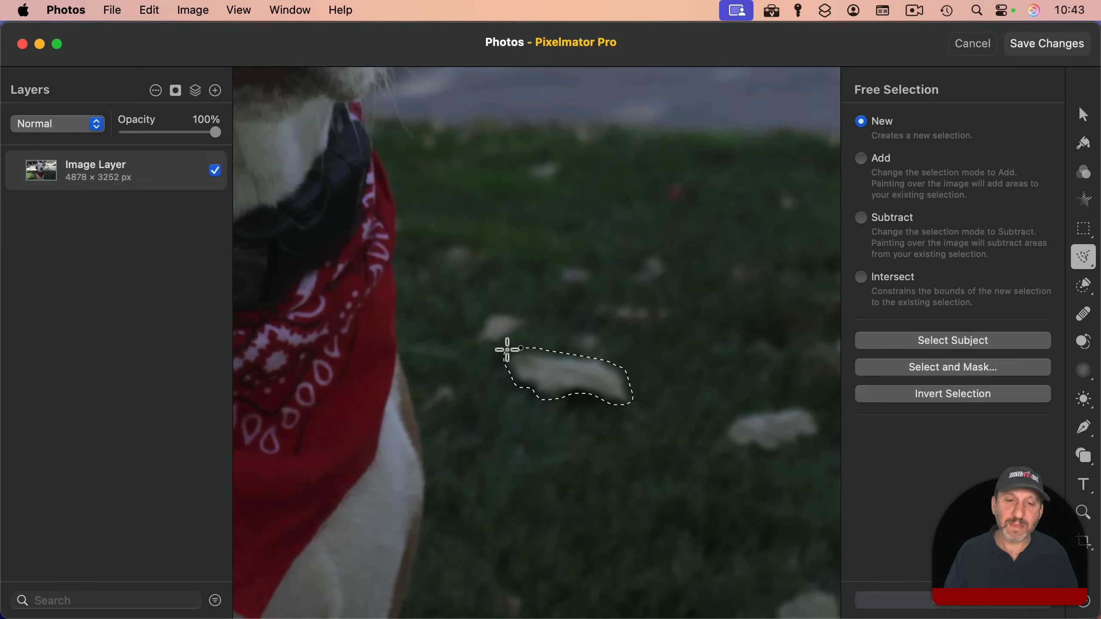
left_click(518, 346)
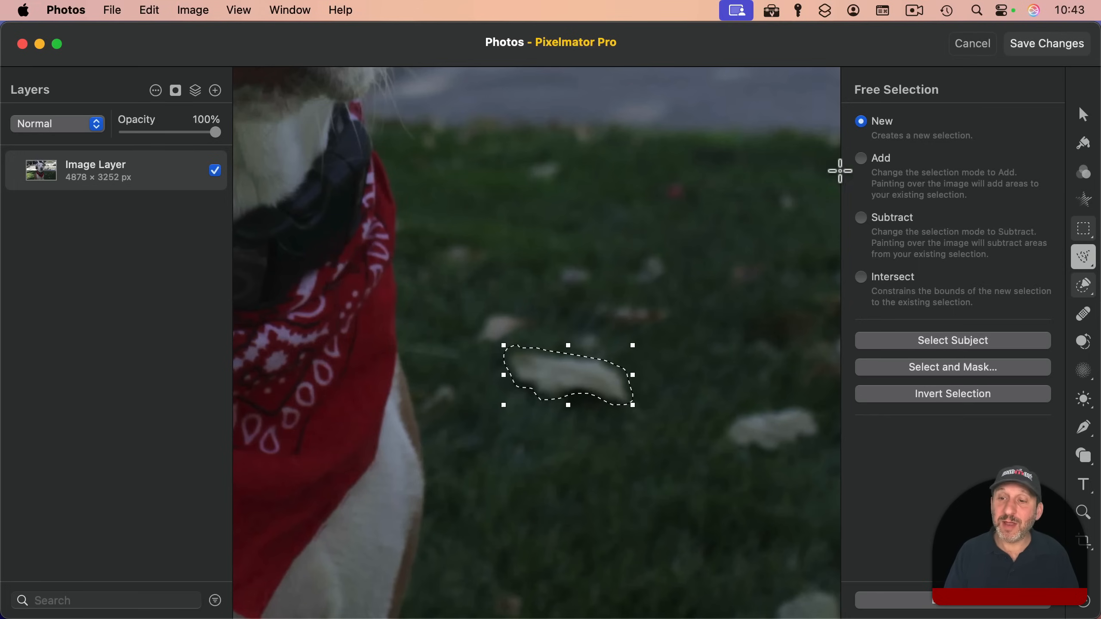
left_click(931, 368)
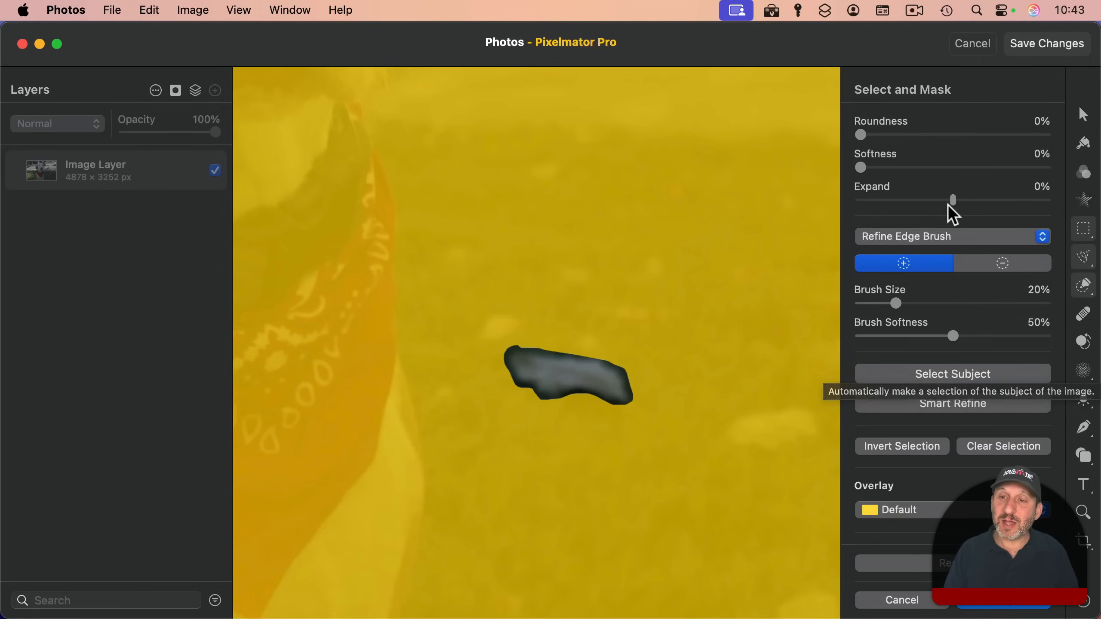
mouse_move(953, 200)
left_mouse_down()
mouse_move(970, 200)
mouse_move(953, 200)
left_mouse_up()
left_click_drag(859, 168, 910, 169)
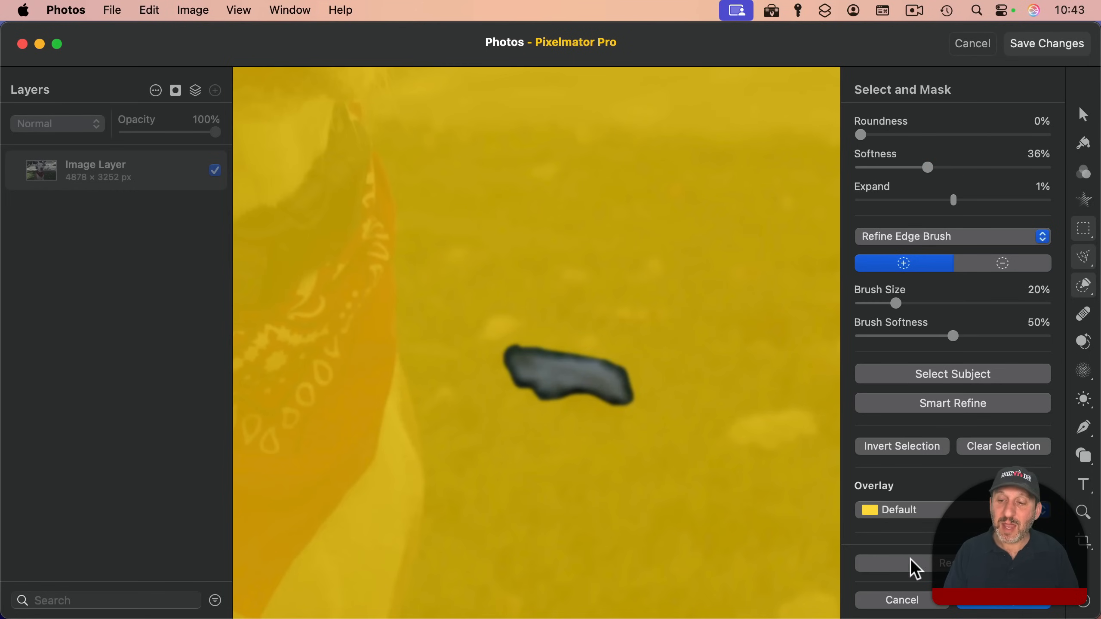
left_click(970, 607)
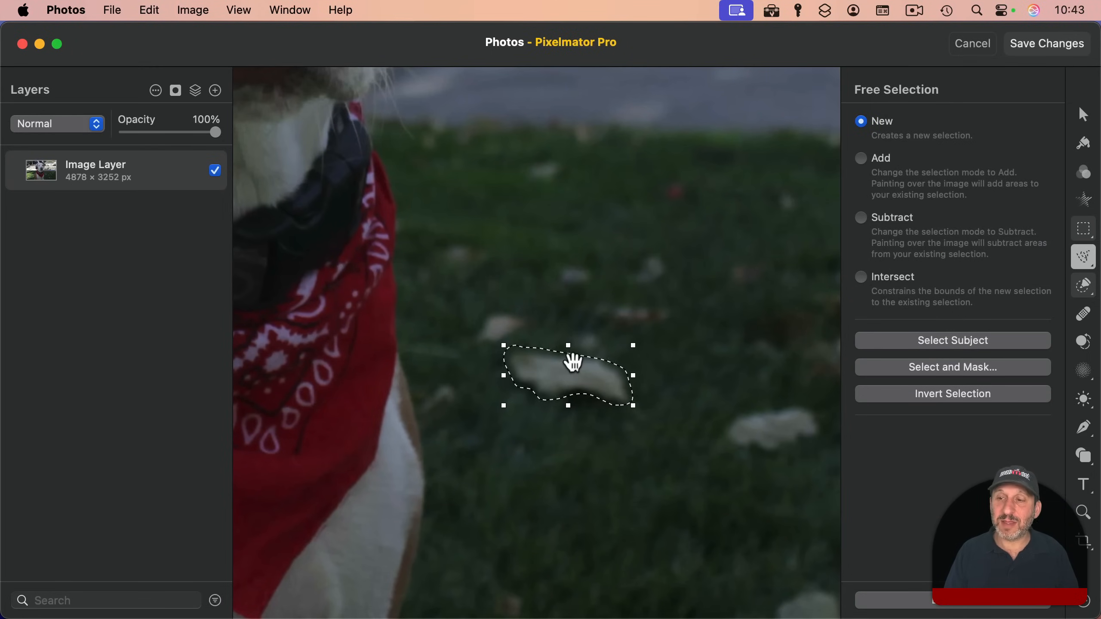
Step: Try to remove the selected leaf from the grass with Repair Selection, and undo the repair
left_click(1083, 314)
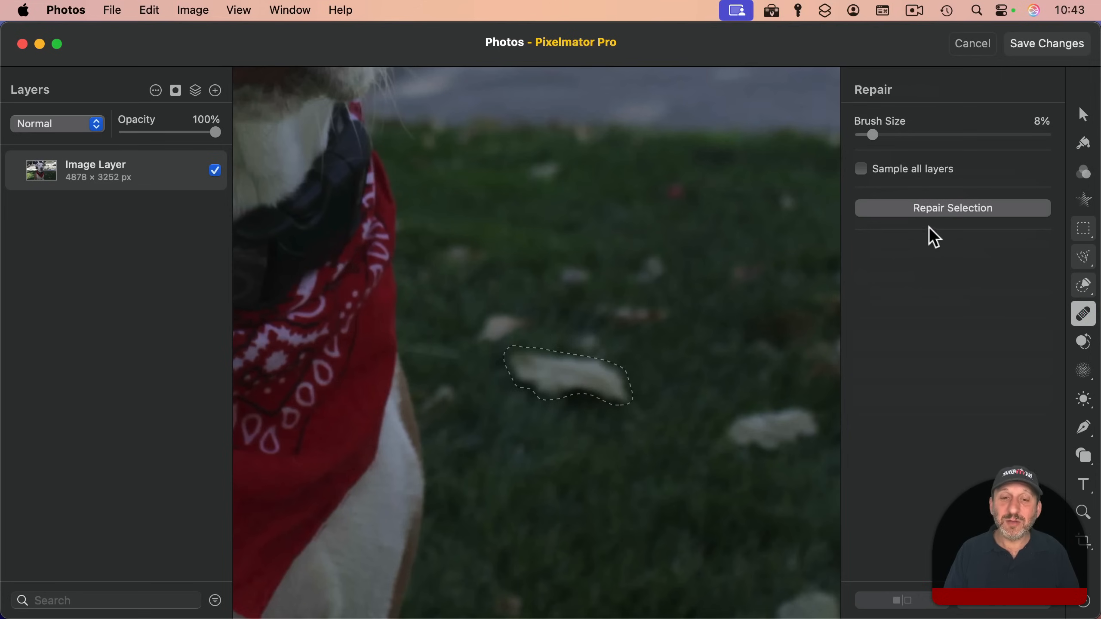
left_click(972, 213)
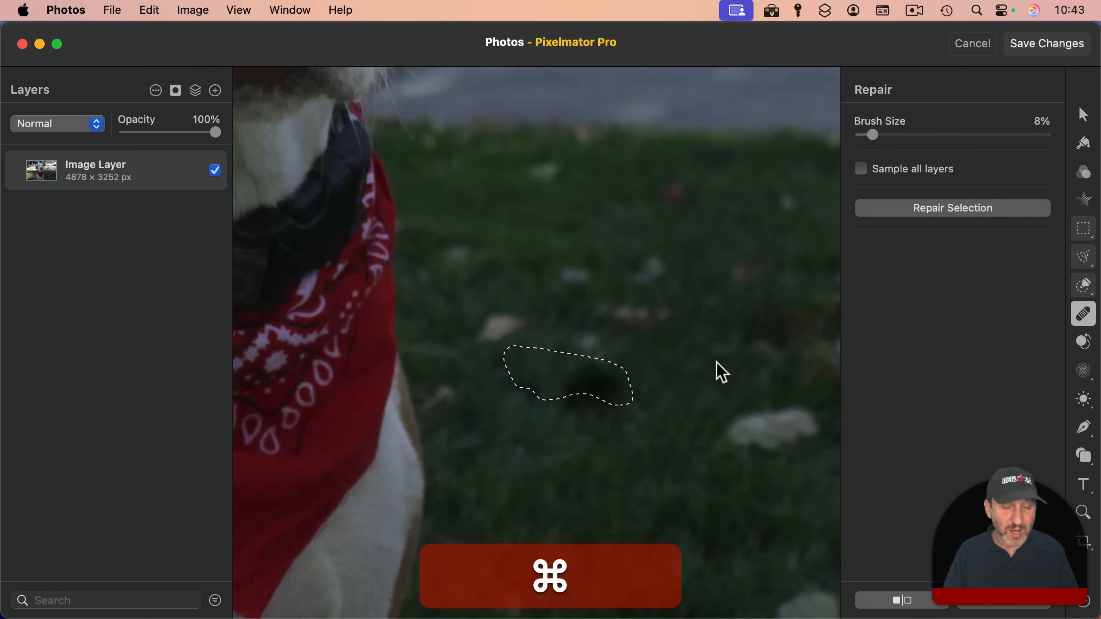
key("super+z")
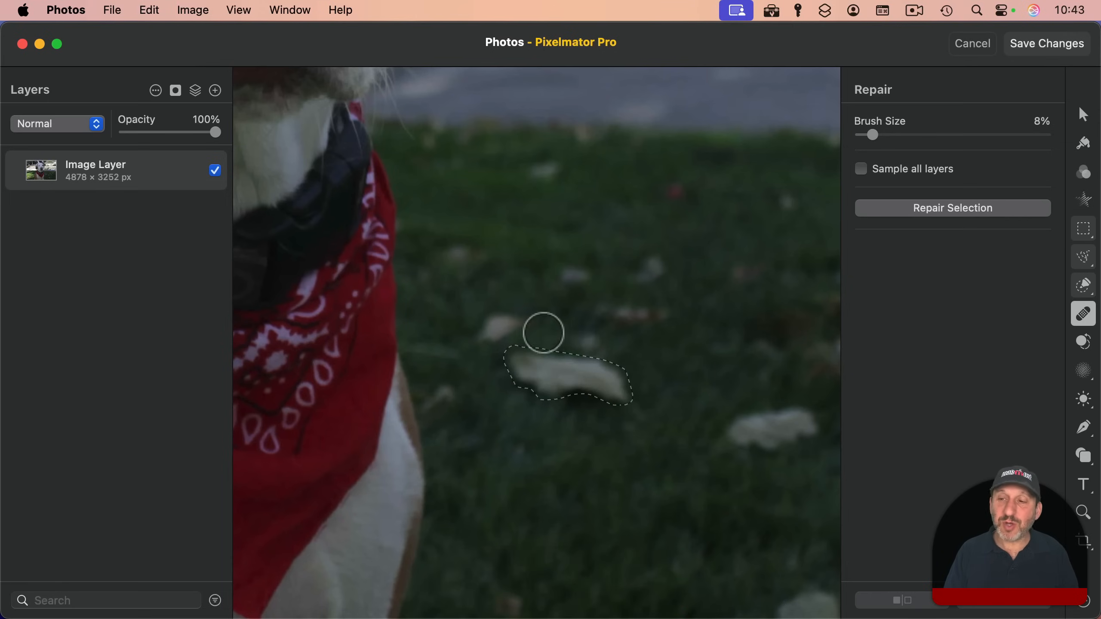
Step: Remove the selected leaf beside the dog by painting over it with the Repair brush
mouse_move(507, 349)
left_mouse_down()
mouse_move(593, 354)
mouse_move(621, 381)
mouse_move(496, 358)
mouse_move(636, 406)
mouse_move(506, 370)
left_mouse_up()
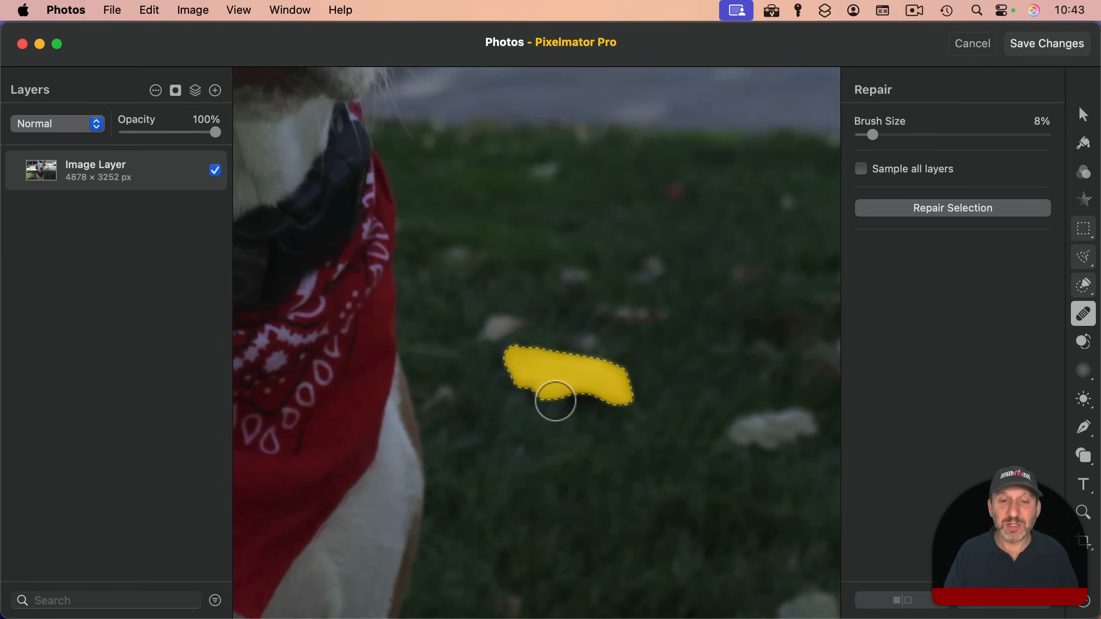
Step: Select the large pale leaf farther from the dog with Quick Selection and refine it in Select and Mask with 30% softness and 13% expansion
left_click(1079, 256)
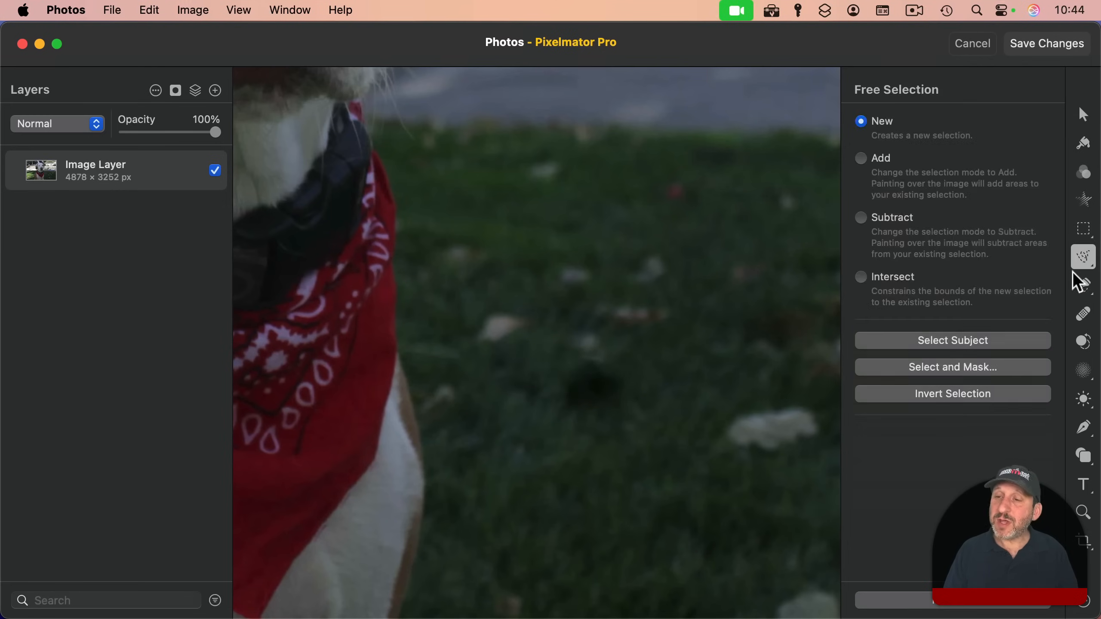
left_click(1084, 286)
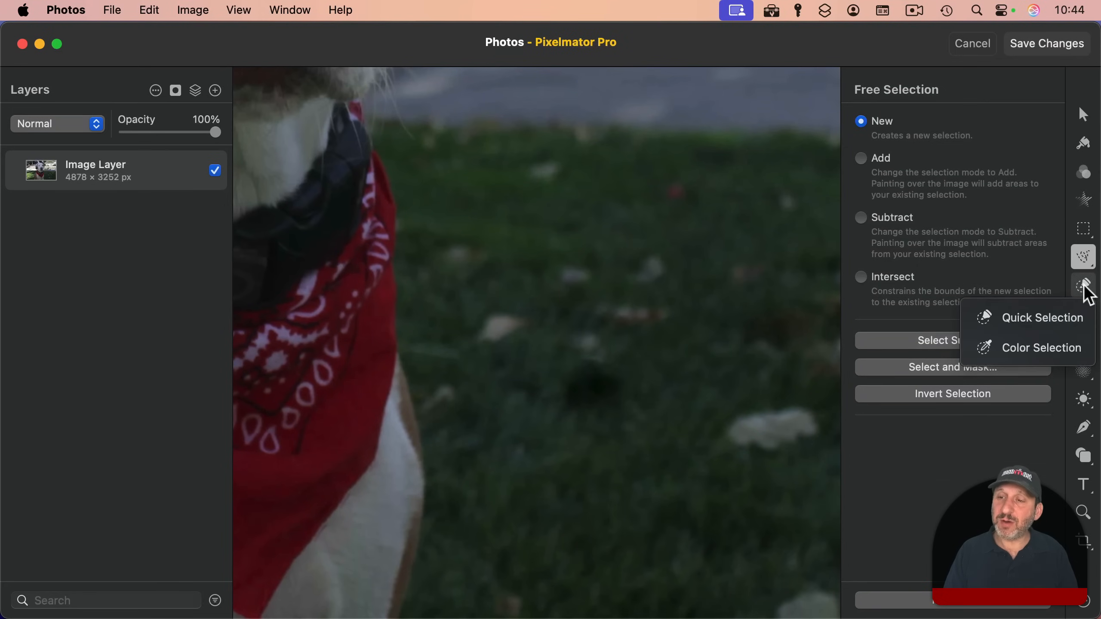
left_click(1055, 322)
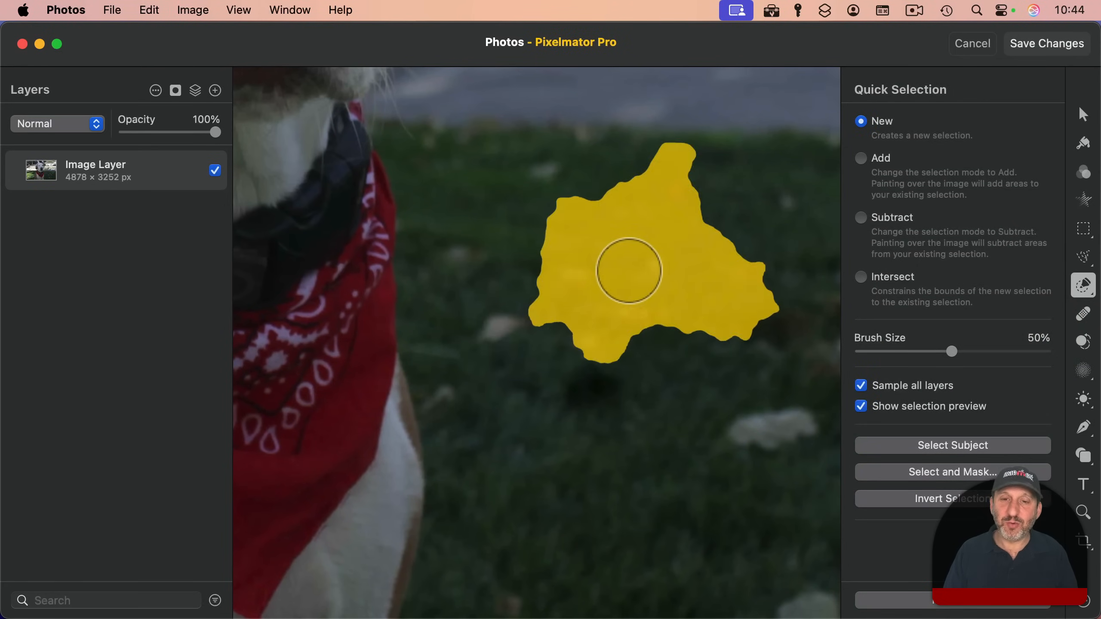
left_click(768, 429)
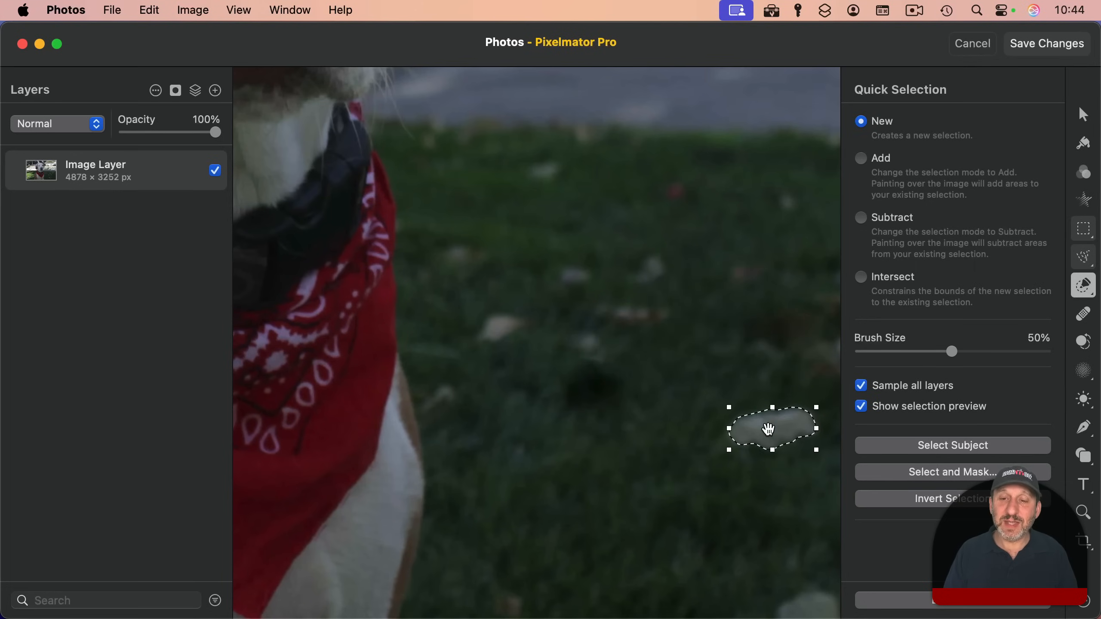
left_click(921, 469)
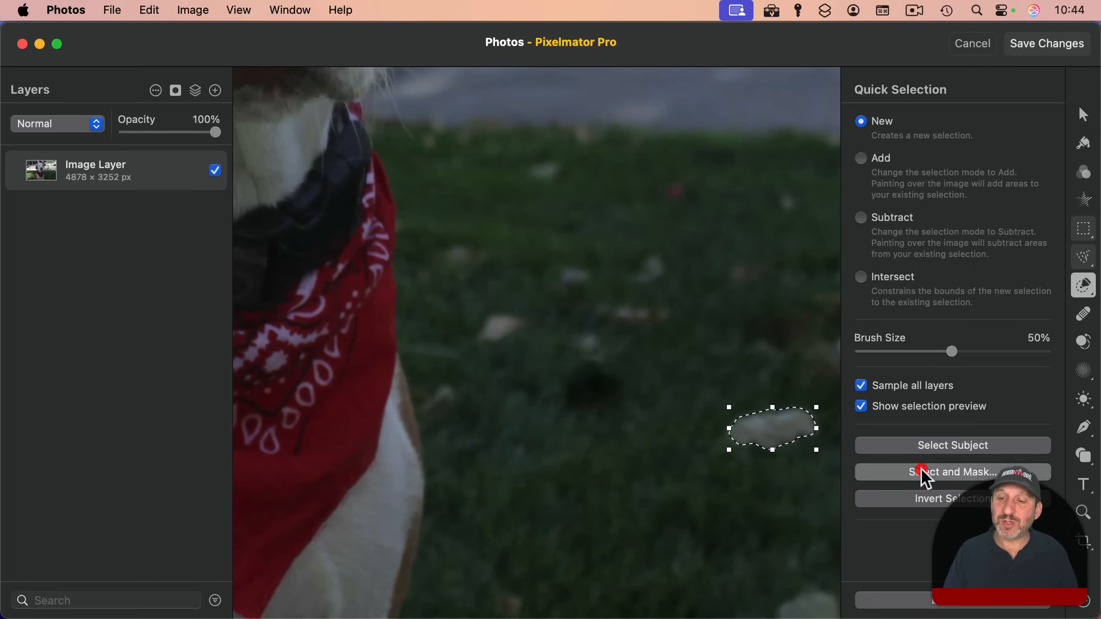
left_click_drag(957, 201, 964, 209)
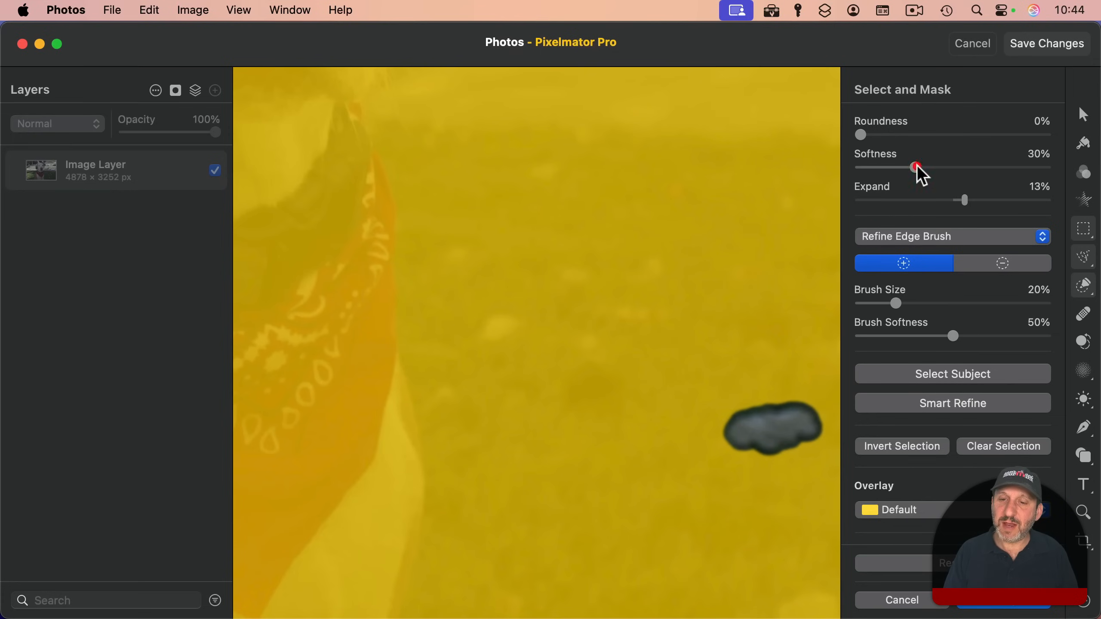
left_click(983, 611)
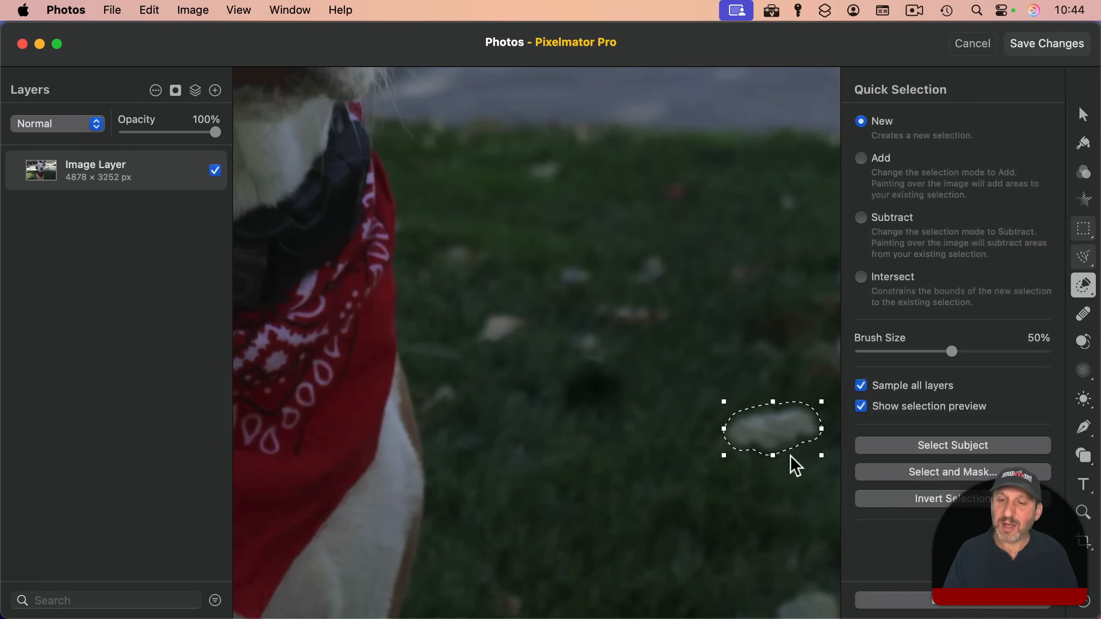
Step: Remove the selected pale leaf from the grass with Repair Selection
left_click(1083, 315)
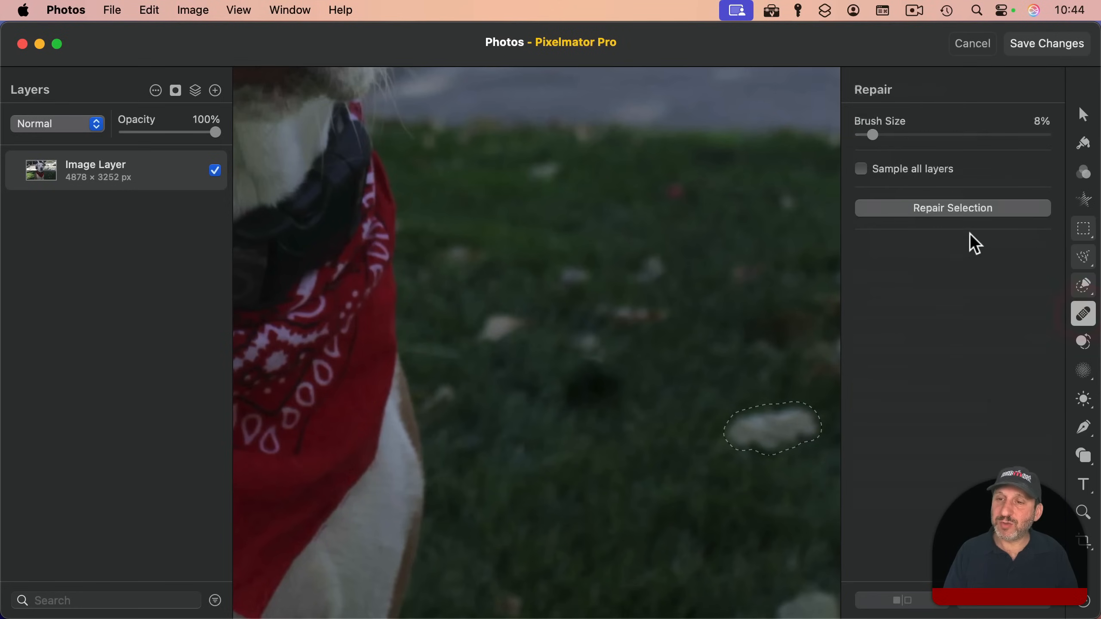
left_click(960, 211)
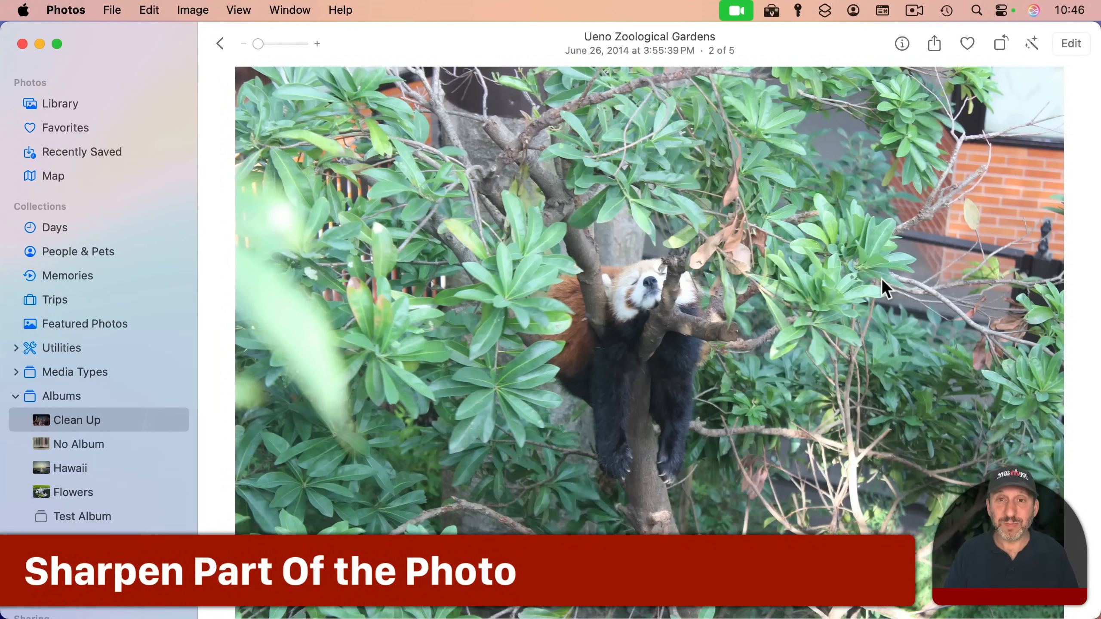
Step: Open the red panda photo for editing in the Pixelmator Pro extension
left_click(1070, 41)
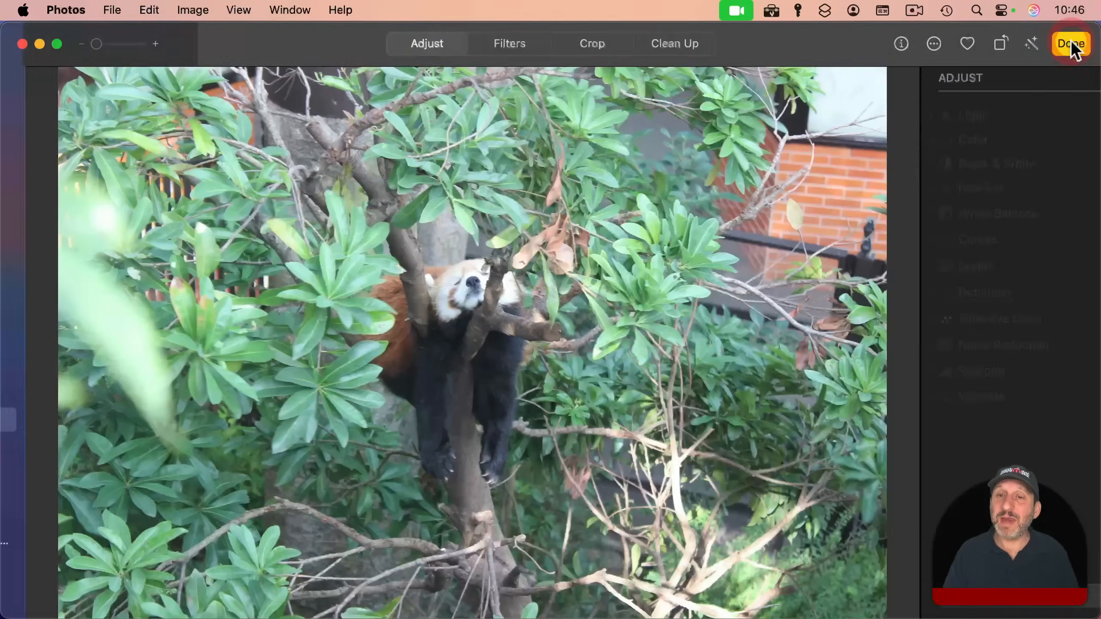
left_click(904, 371)
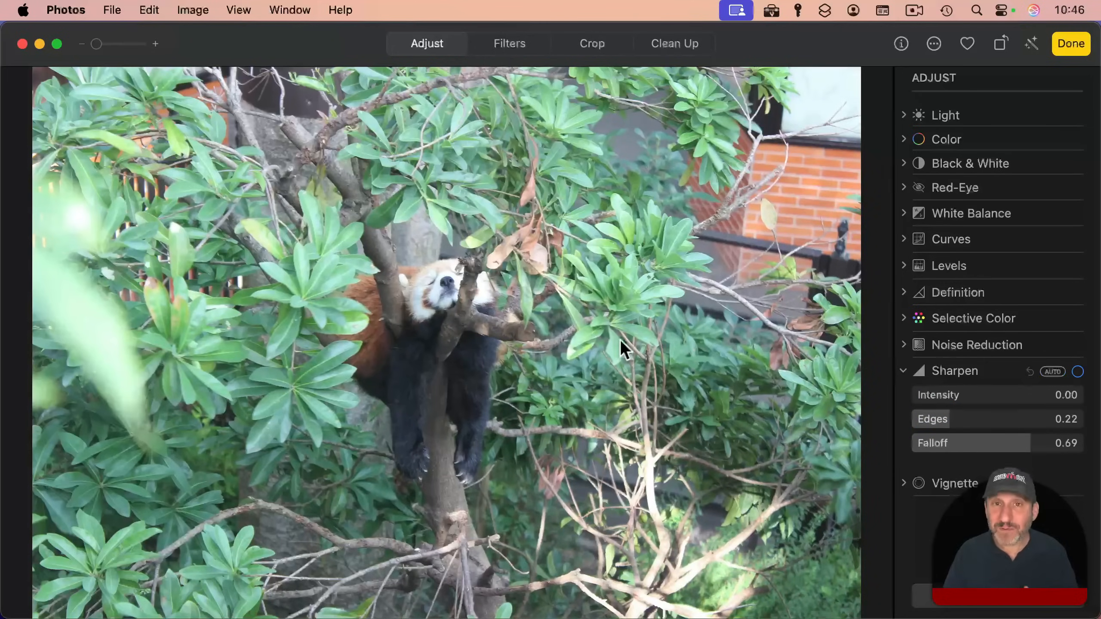
left_click(933, 44)
left_click(938, 71)
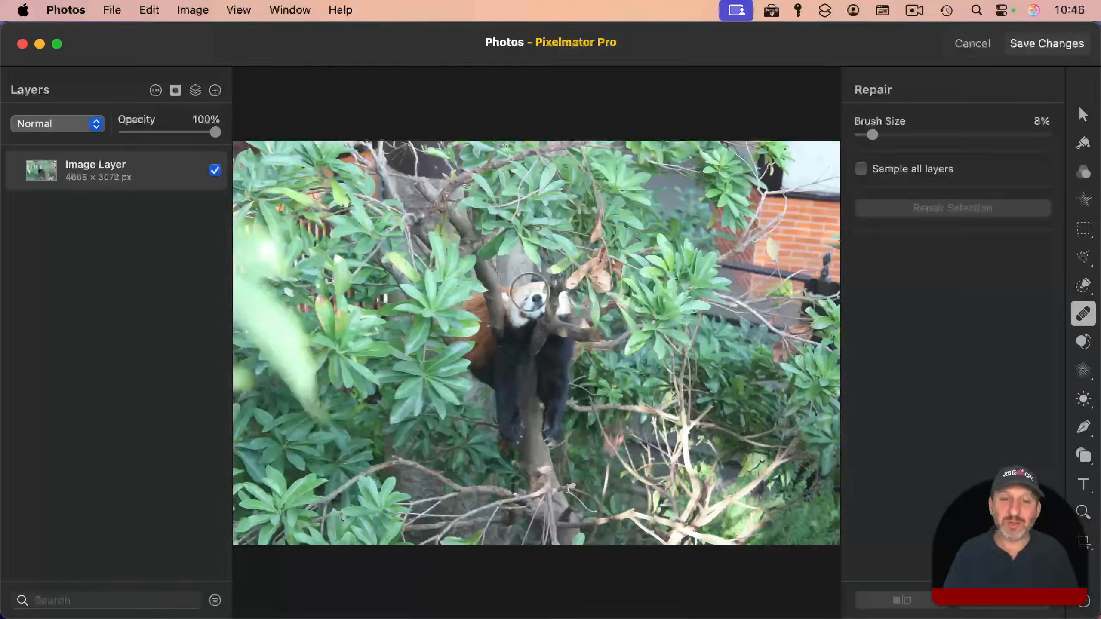
Step: Sharpen the red panda's ear and face with a Sharpen brush of 16% size and 50% softness, and compare with the original
scroll(529, 291, "up", 10)
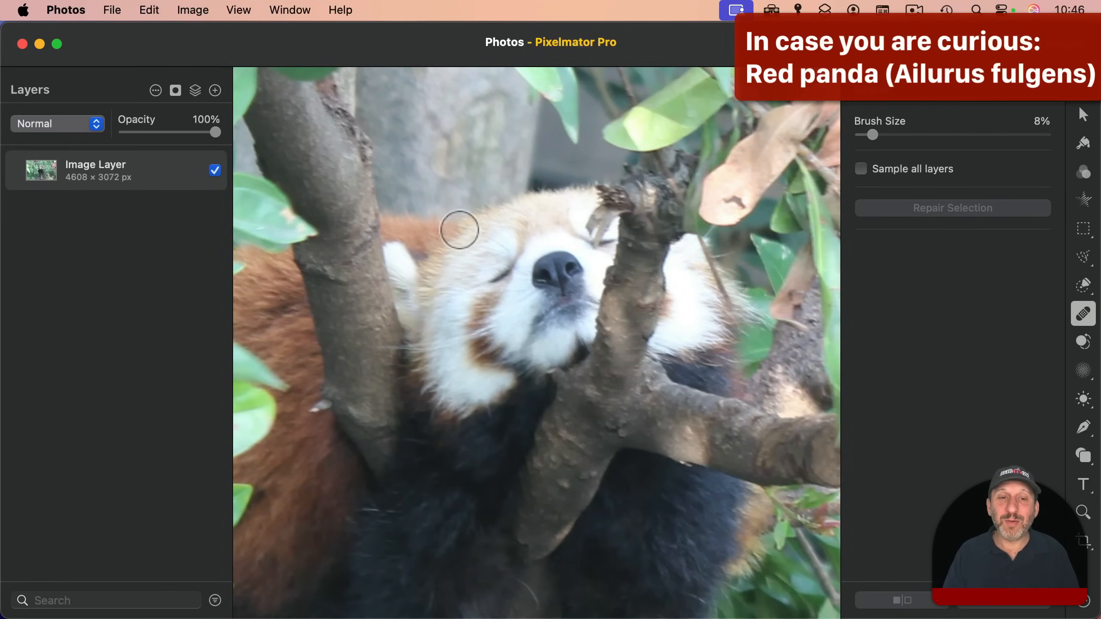
scroll(459, 246, "up", 5)
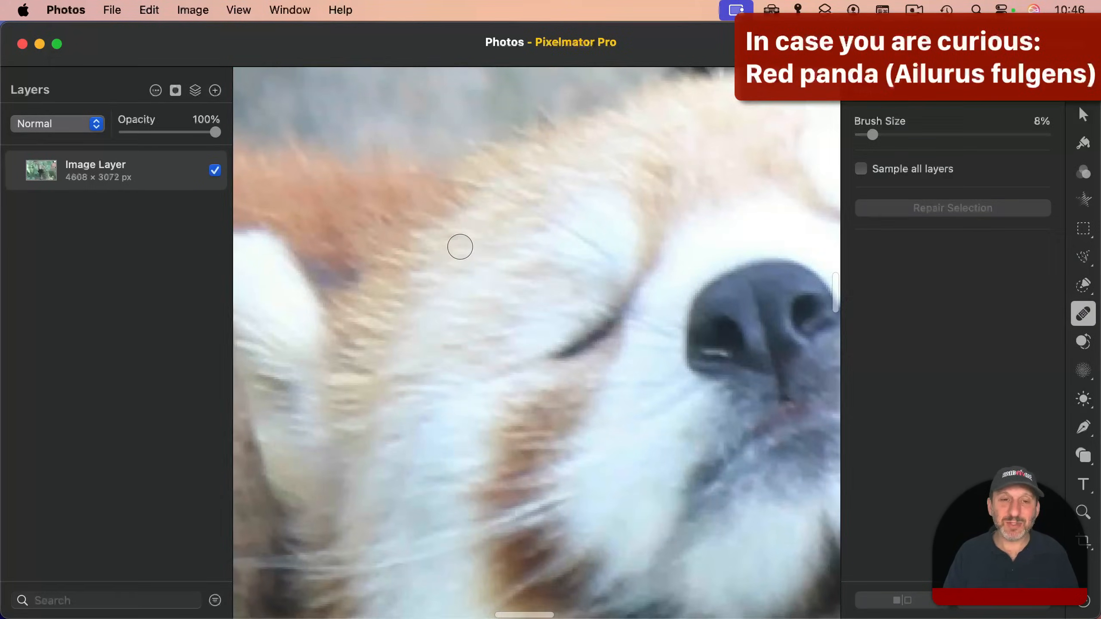
scroll(459, 245, "down", 5)
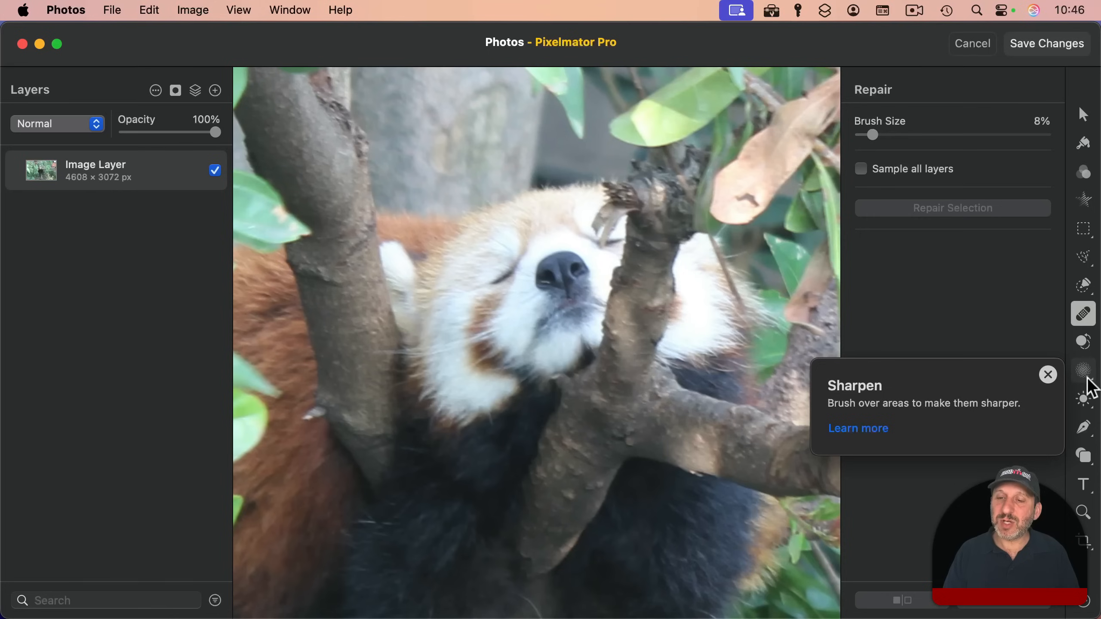
left_click(1082, 372)
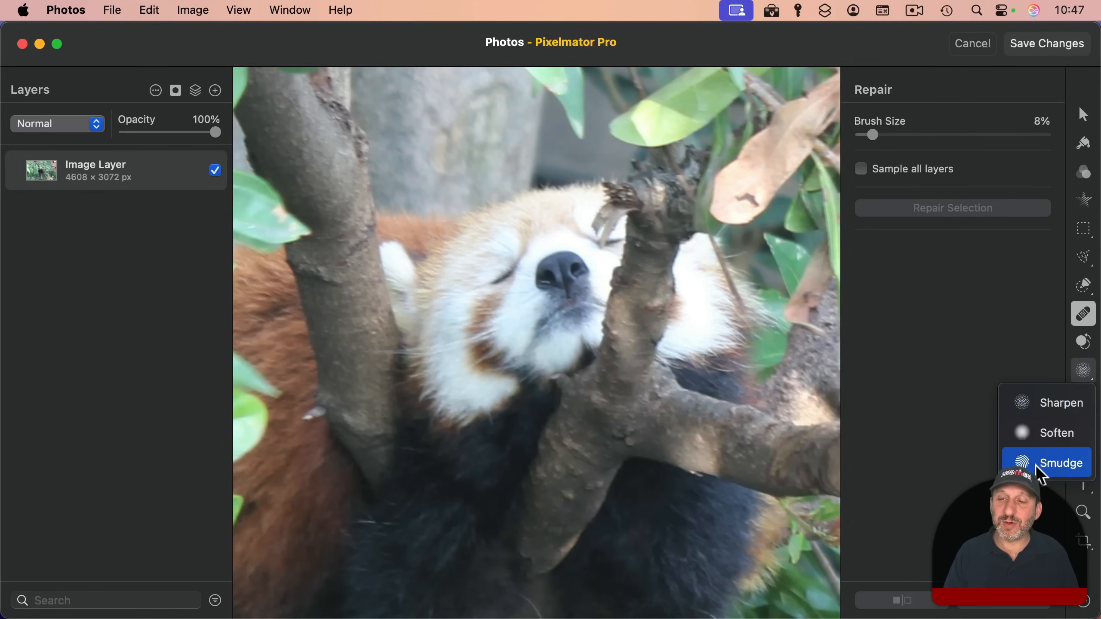
left_click(1048, 406)
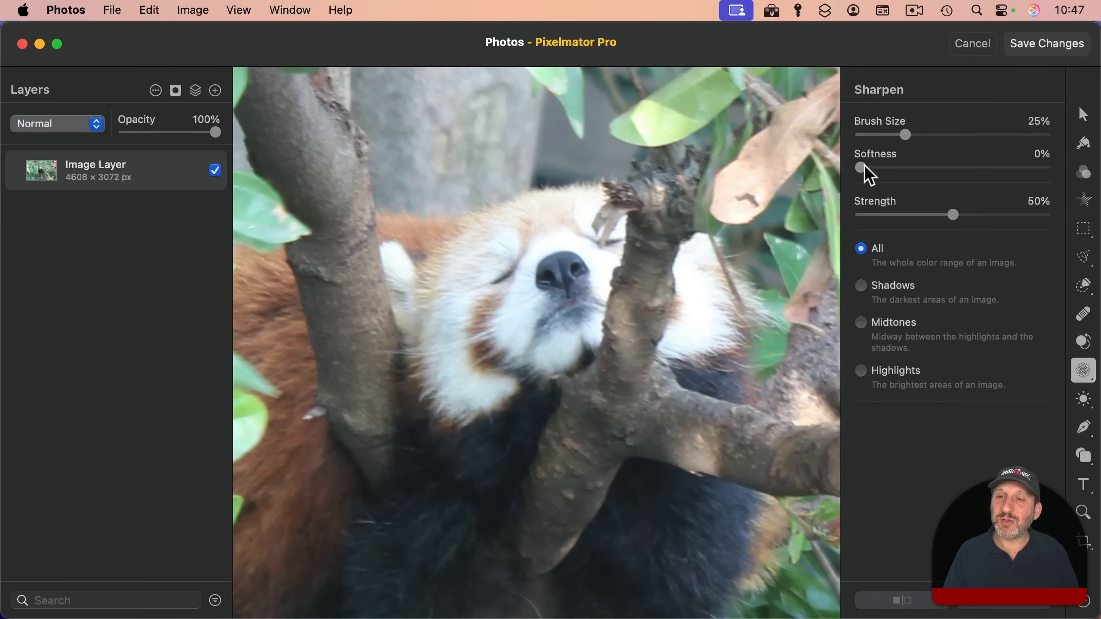
mouse_move(862, 167)
left_mouse_down()
mouse_move(1057, 168)
mouse_move(841, 177)
mouse_move(952, 168)
left_mouse_up()
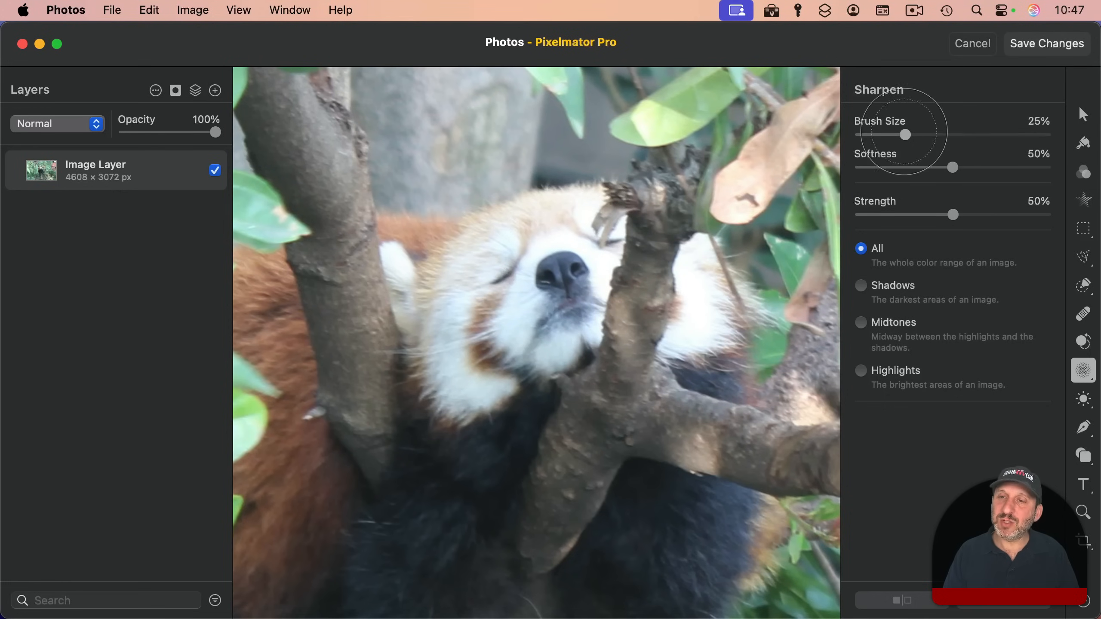
left_click_drag(905, 135, 888, 135)
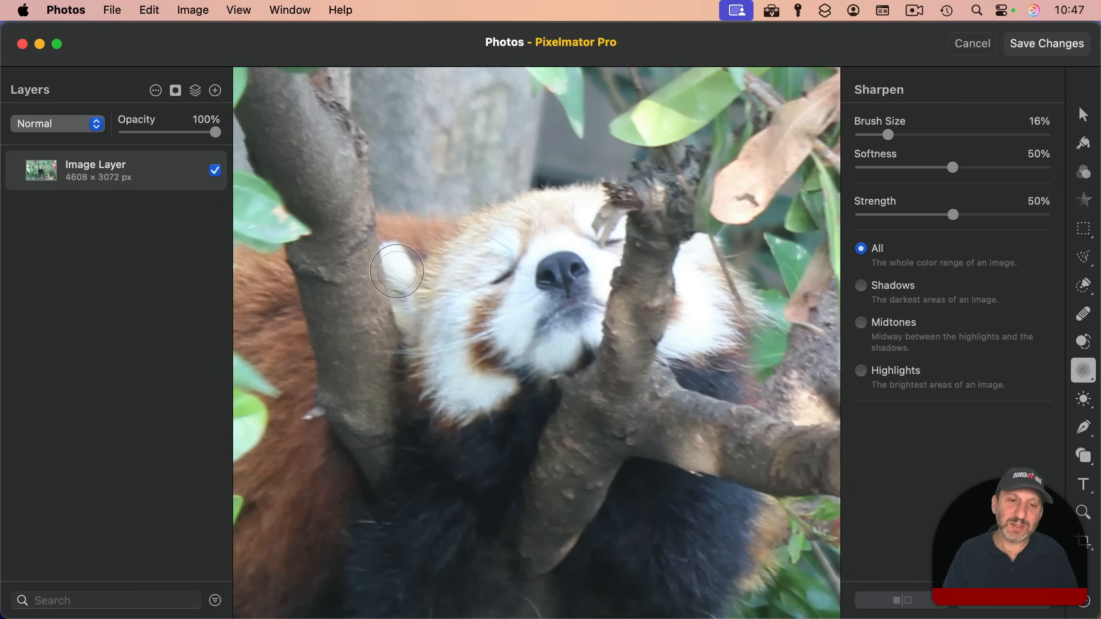
mouse_move(394, 251)
left_mouse_down()
mouse_move(441, 228)
mouse_move(404, 227)
mouse_move(460, 227)
left_mouse_up()
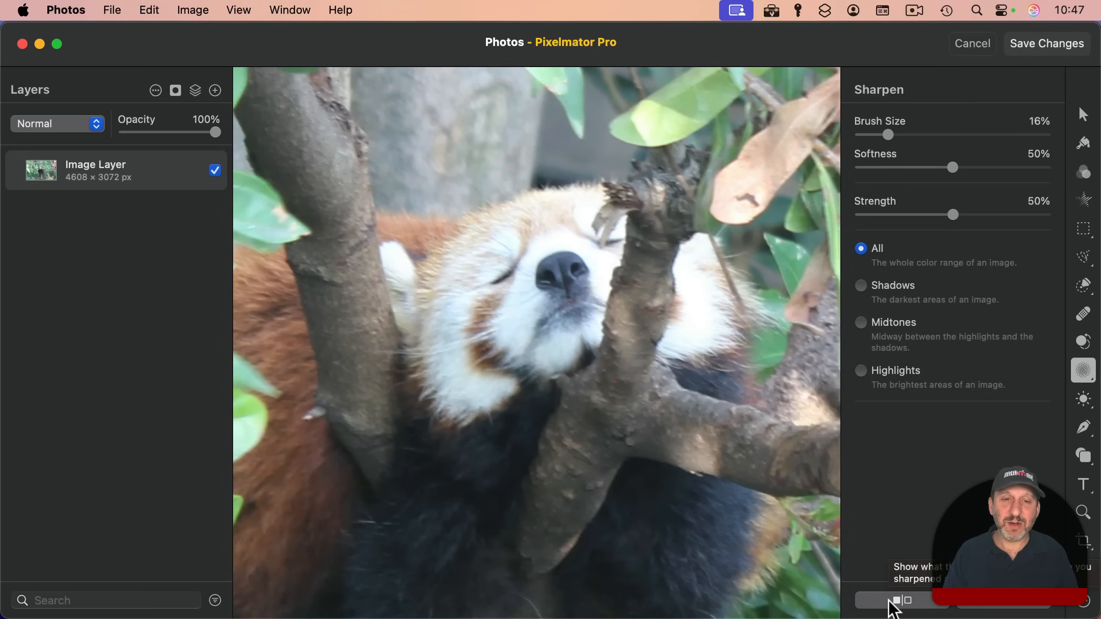
left_click(892, 601)
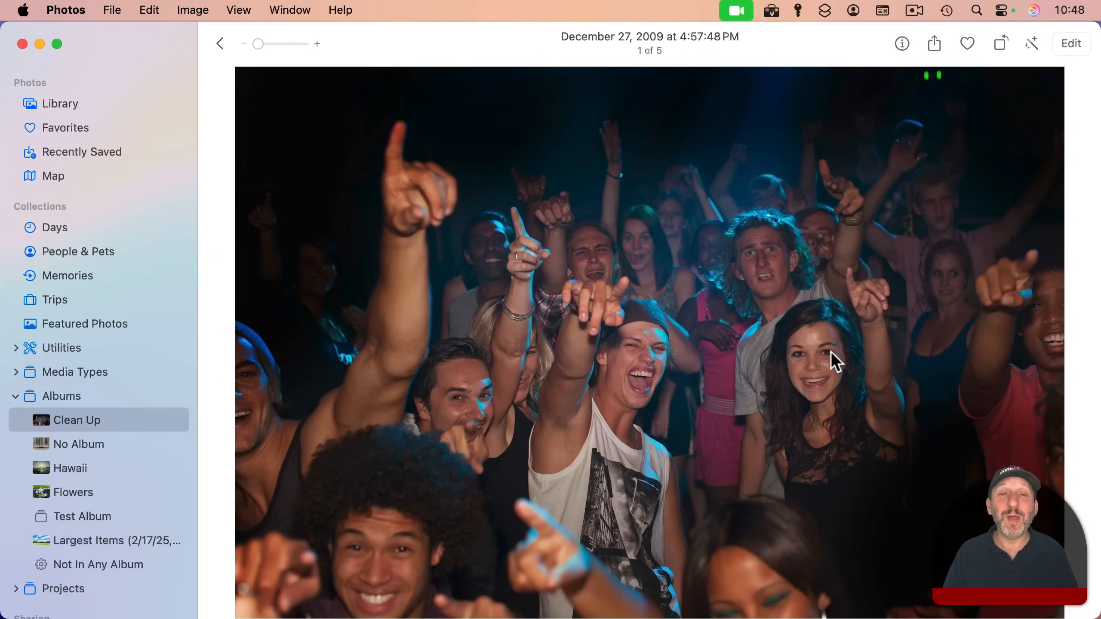
Step: Open the photo of the cheering crowd for editing in the Pixelmator Pro extension
left_click(1069, 43)
left_click(934, 45)
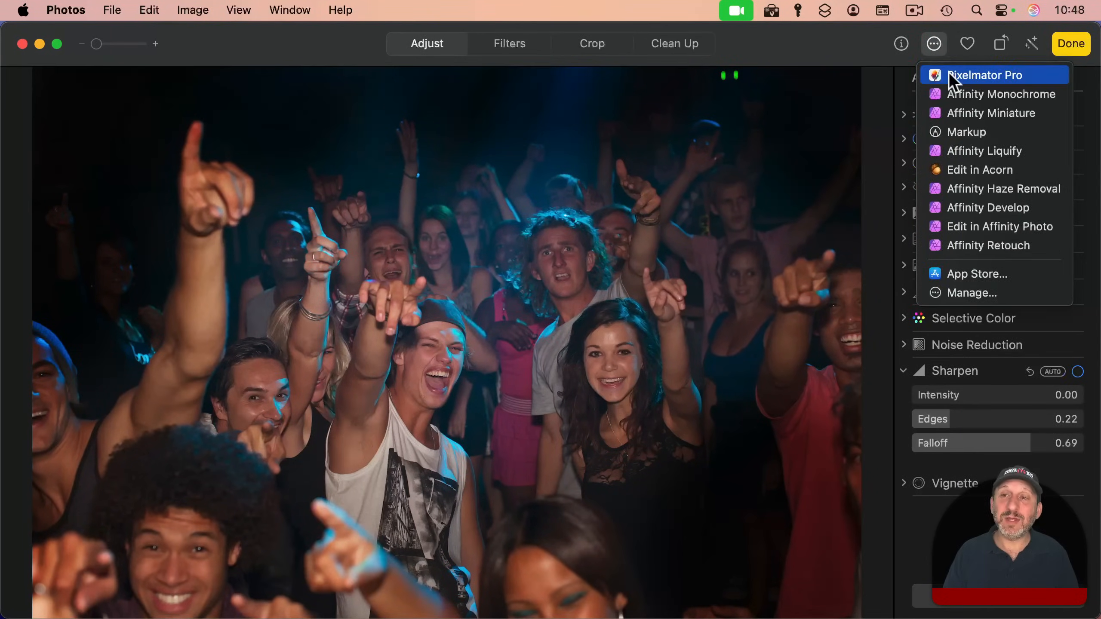
left_click(947, 71)
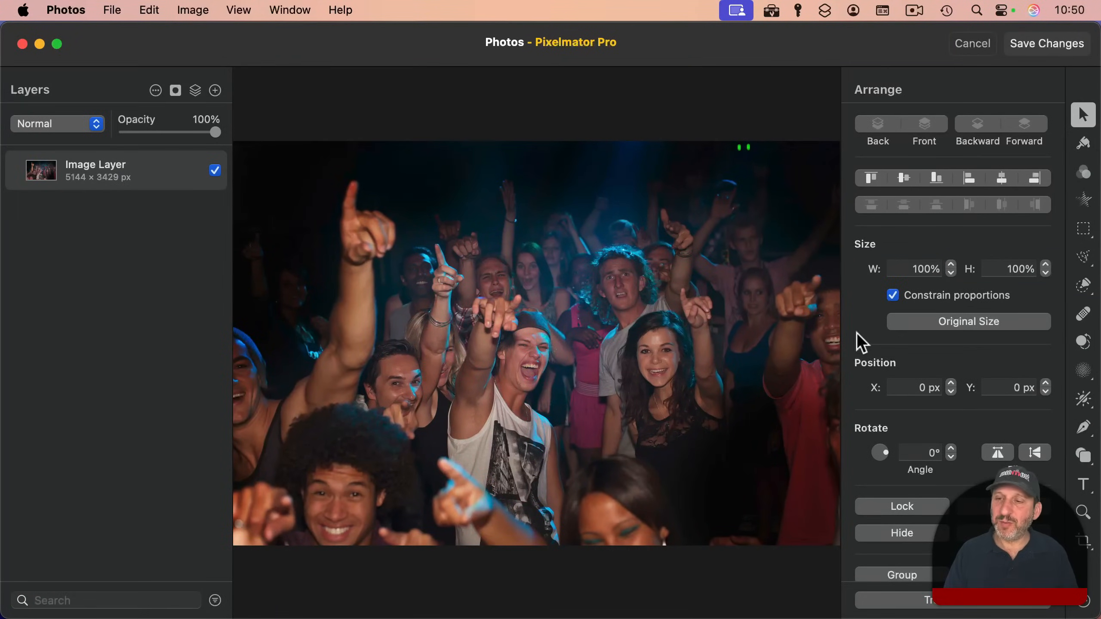
Step: Darken the curly-haired man and the people around him with a Darken brush of 13% size and 20% strength
left_click(1089, 404)
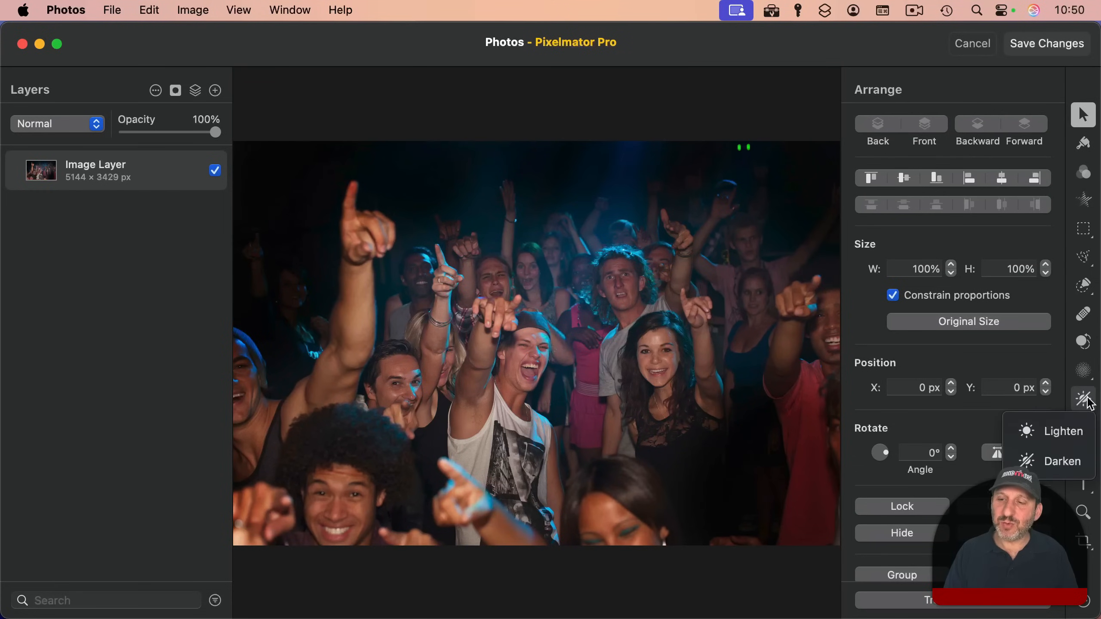
left_click(1047, 469)
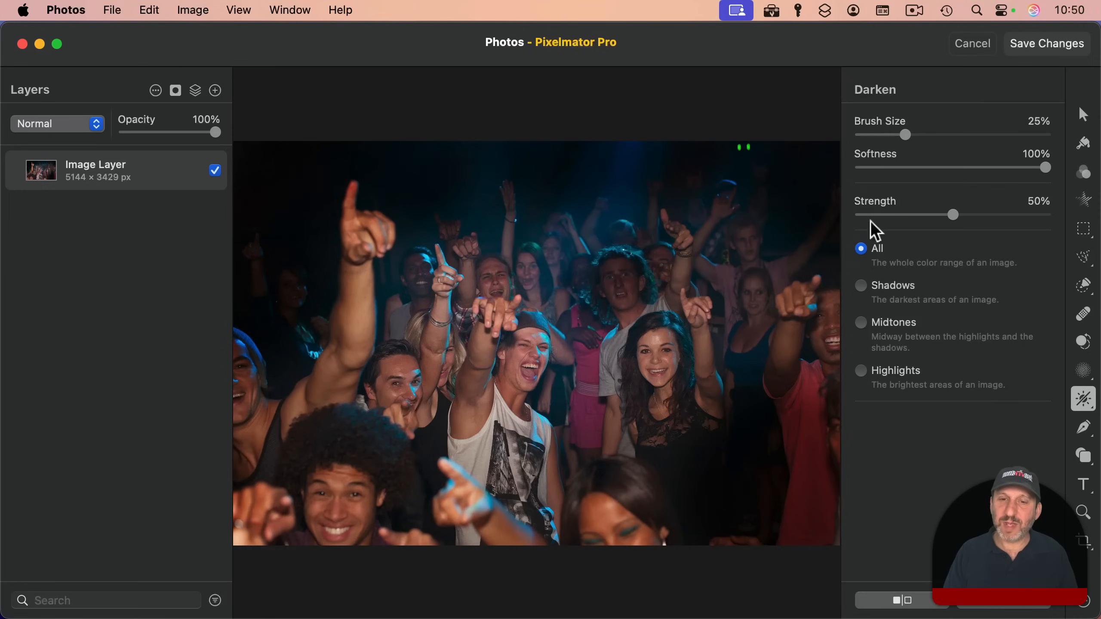
key("super+z")
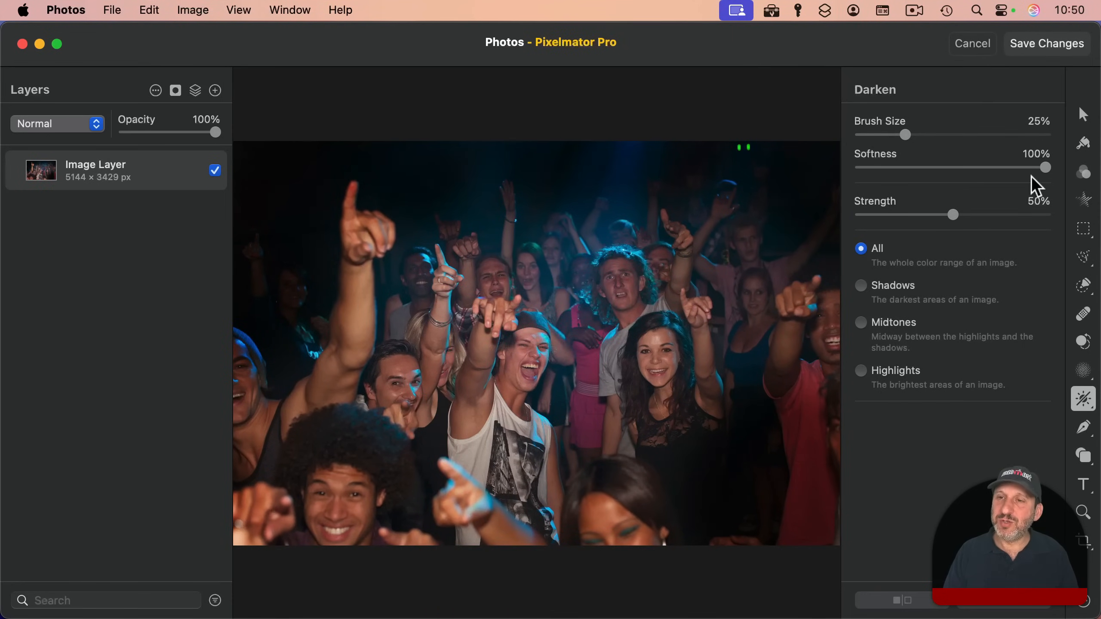
left_click_drag(953, 213, 897, 216)
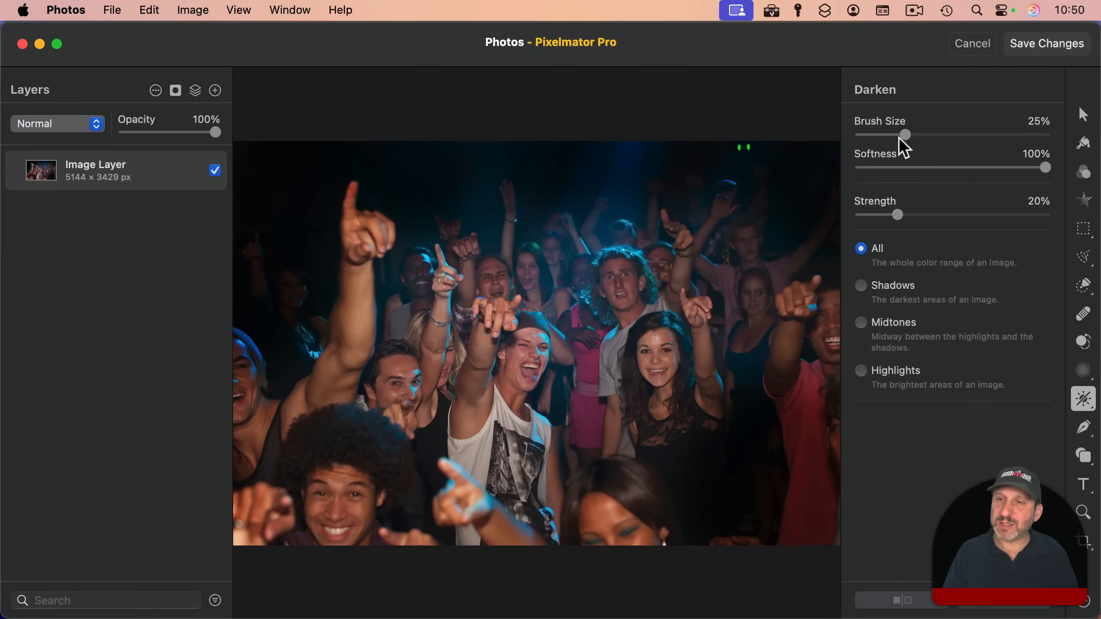
left_click_drag(898, 138, 882, 136)
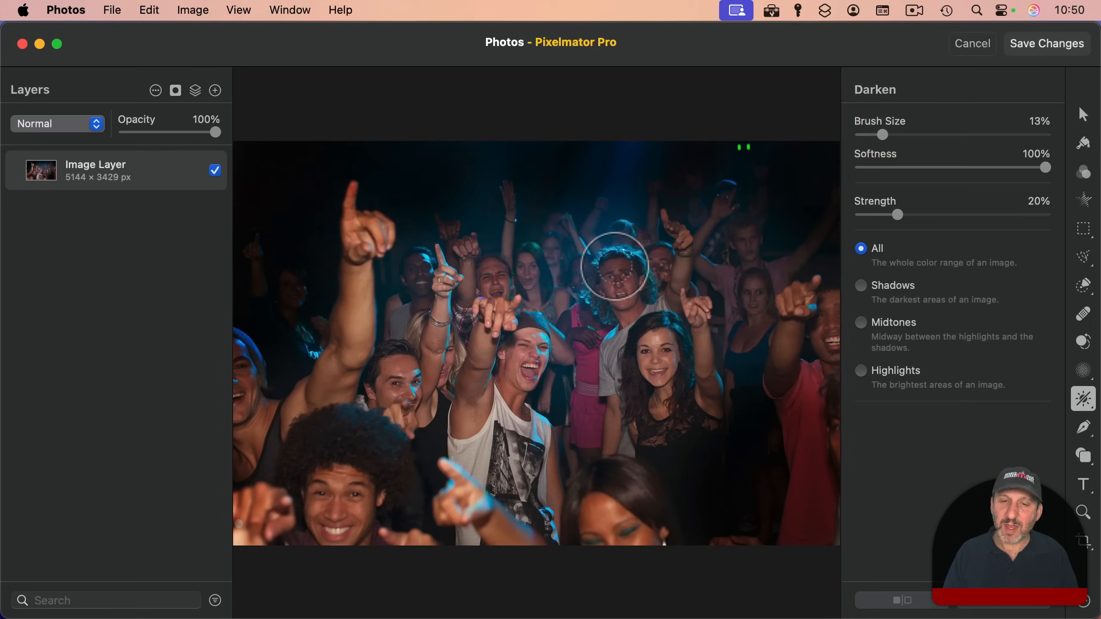
mouse_move(614, 266)
left_mouse_down()
mouse_move(609, 311)
mouse_move(671, 270)
mouse_move(615, 304)
mouse_move(606, 341)
mouse_move(626, 267)
mouse_move(672, 252)
mouse_move(611, 260)
mouse_move(590, 298)
mouse_move(628, 259)
mouse_move(653, 274)
mouse_move(627, 254)
mouse_move(594, 287)
mouse_move(597, 311)
left_mouse_up()
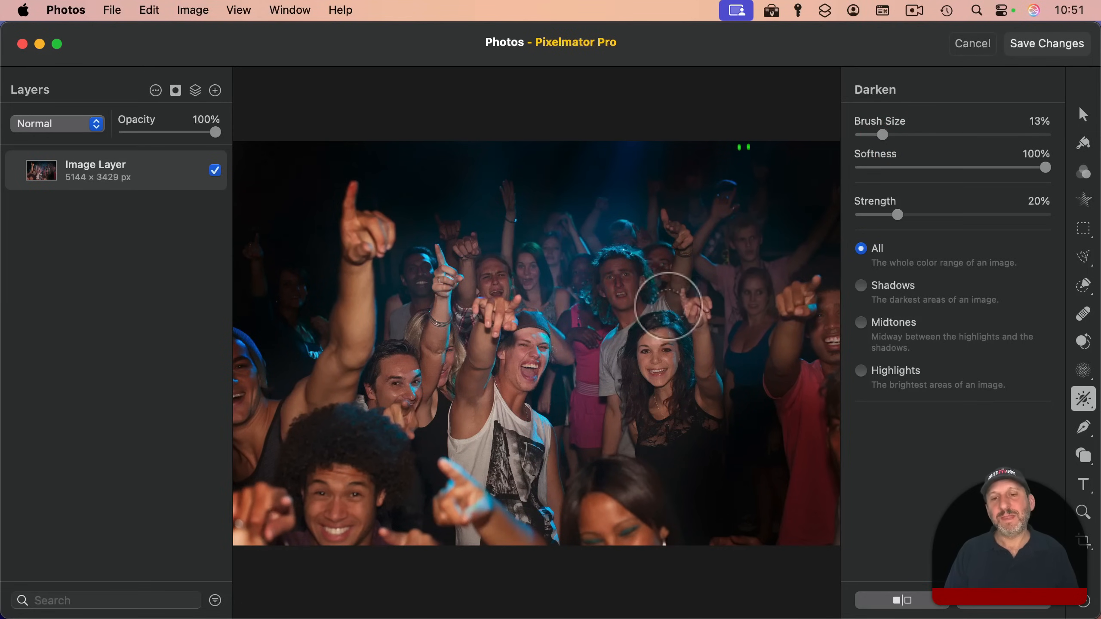
Step: Try brightening the smiling dark-haired woman with the Lighten brush, reduce its size to 14%, and undo the strokes
key("super+minus")
scroll(608, 341, "up", 5)
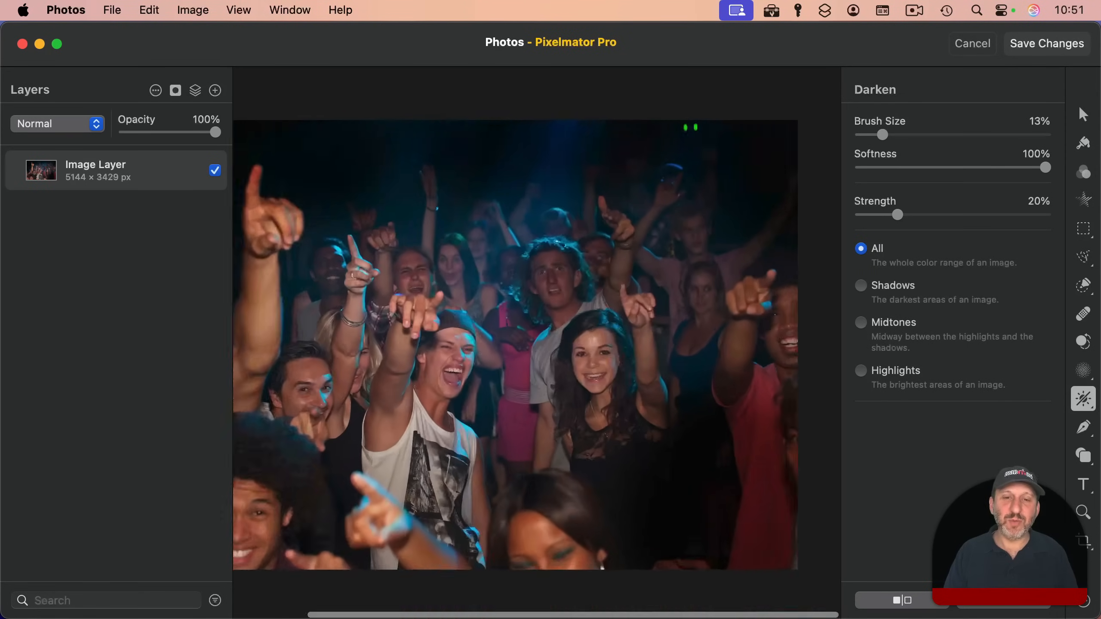
left_click(1083, 401)
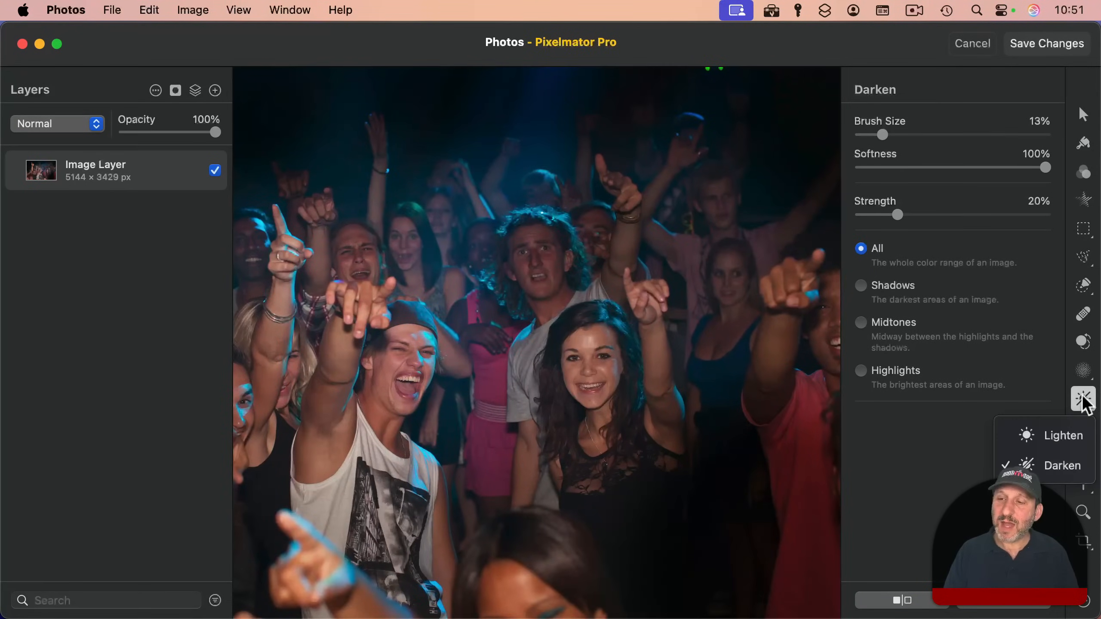
left_click(1069, 435)
mouse_move(586, 364)
left_mouse_down()
mouse_move(592, 457)
mouse_move(635, 402)
mouse_move(649, 421)
mouse_move(645, 299)
mouse_move(653, 410)
mouse_move(583, 469)
mouse_move(566, 451)
left_mouse_up()
key("super+z")
left_click_drag(905, 135, 884, 135)
mouse_move(593, 343)
left_mouse_down()
mouse_move(565, 339)
mouse_move(591, 443)
mouse_move(625, 442)
mouse_move(650, 430)
mouse_move(655, 299)
left_mouse_up()
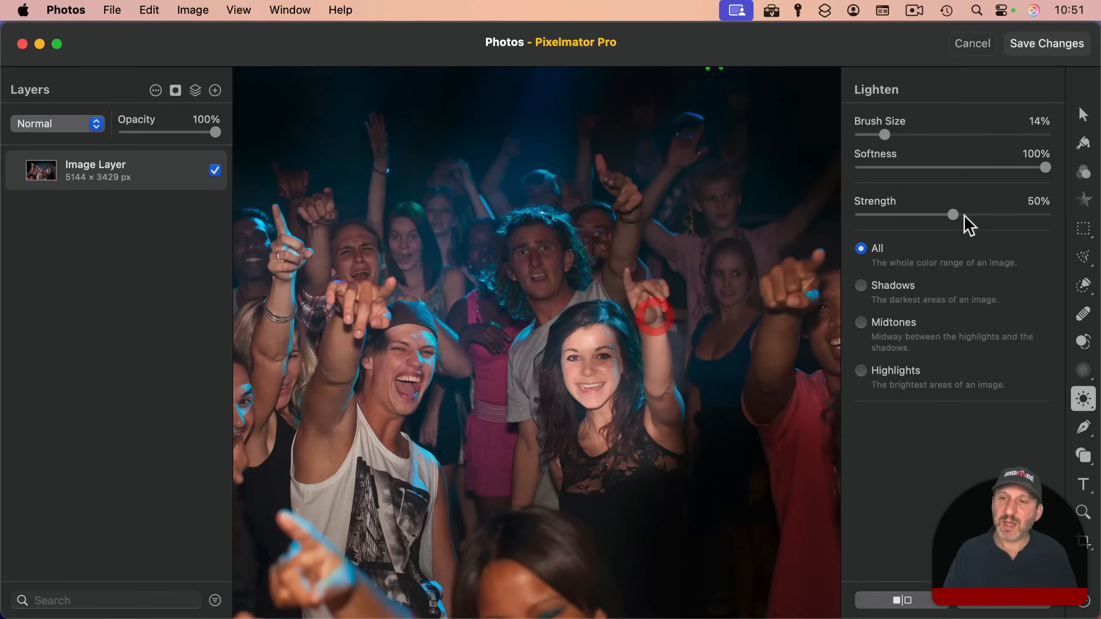
key("super+z")
Step: Set the Lighten strength to 23% and brighten the dark-haired woman and the shouting man in the white tank top
left_click_drag(947, 215, 901, 215)
mouse_move(593, 339)
left_mouse_down()
mouse_move(589, 424)
mouse_move(612, 344)
mouse_move(609, 463)
mouse_move(648, 448)
mouse_move(660, 353)
mouse_move(631, 283)
left_mouse_up()
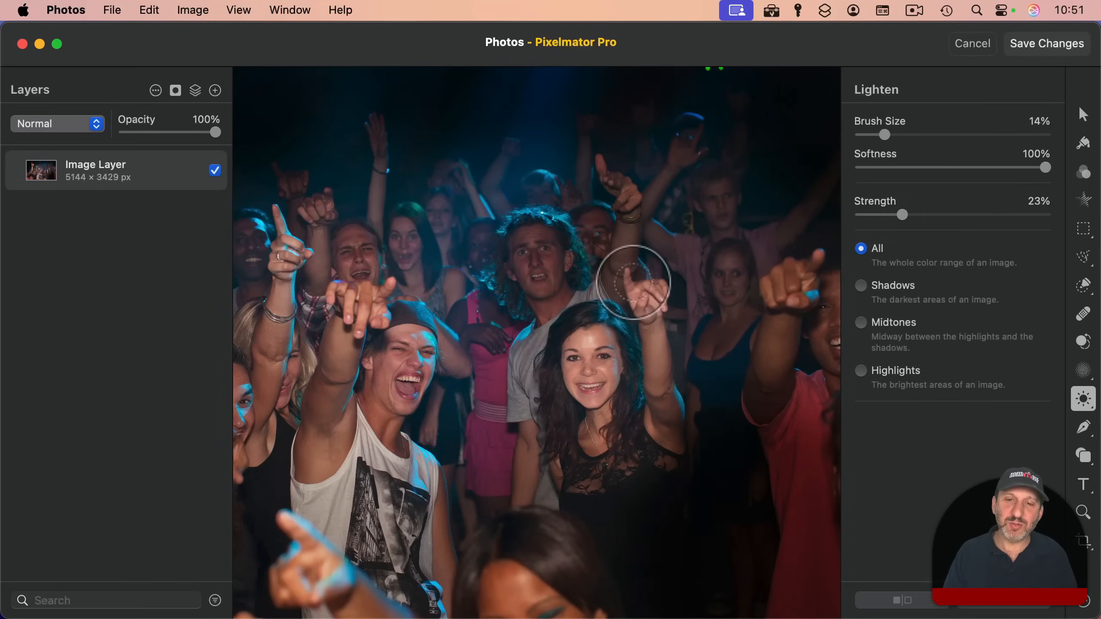
mouse_move(398, 333)
left_mouse_down()
mouse_move(368, 425)
mouse_move(378, 511)
mouse_move(400, 504)
mouse_move(408, 525)
mouse_move(328, 478)
mouse_move(365, 298)
left_mouse_up()
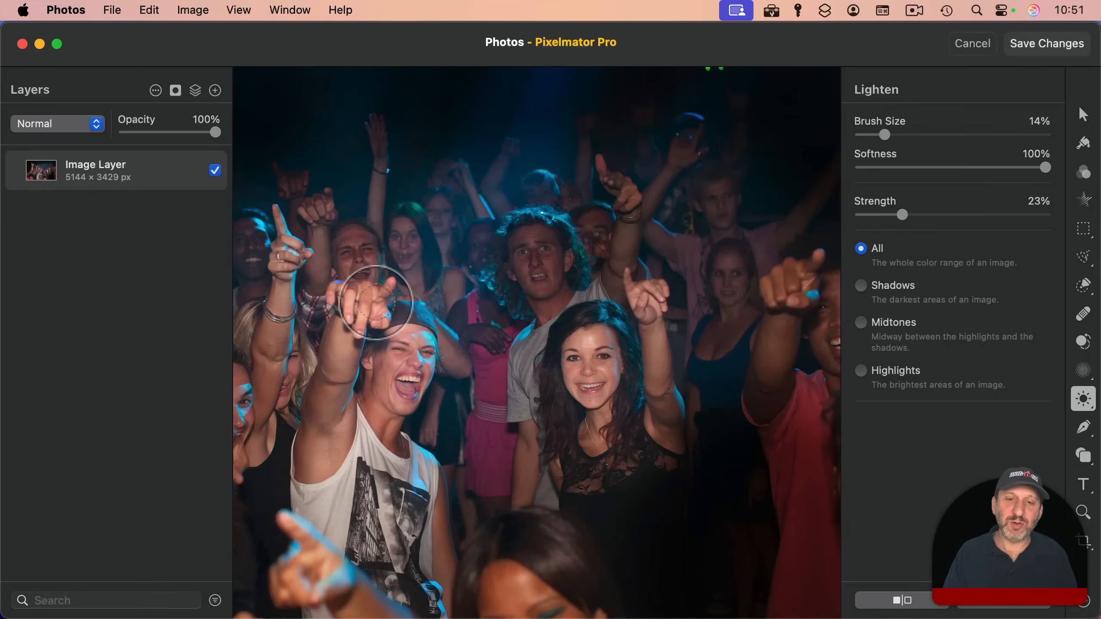
Step: Open the photo of the chipmunk on the log for editing in the Pixelmator Pro extension
key("super+0")
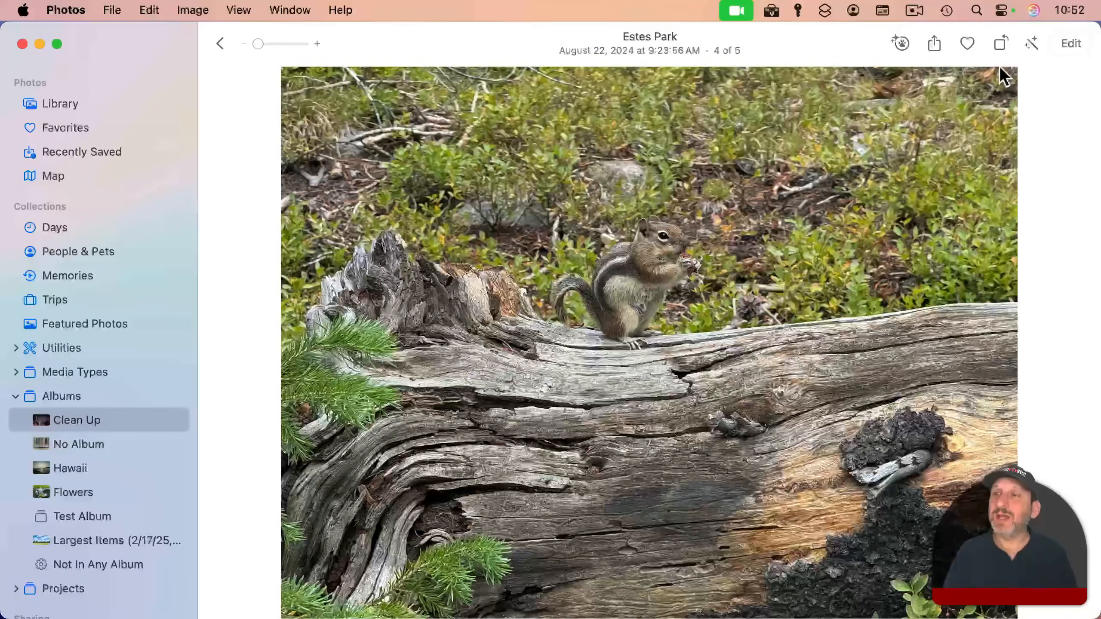
left_click(1069, 43)
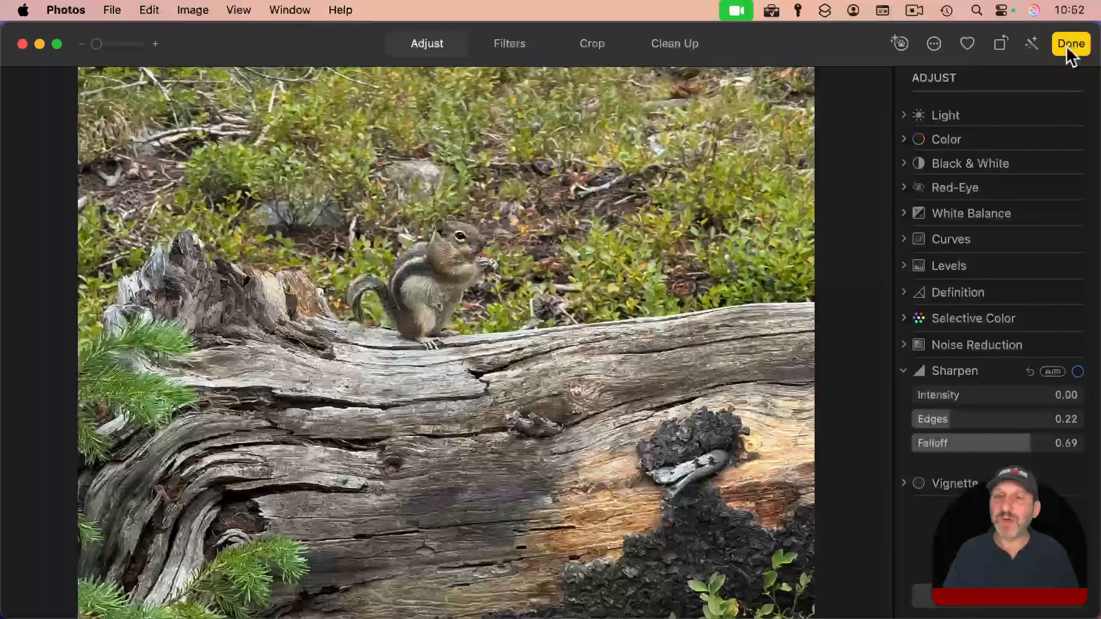
left_click(934, 45)
left_click(935, 74)
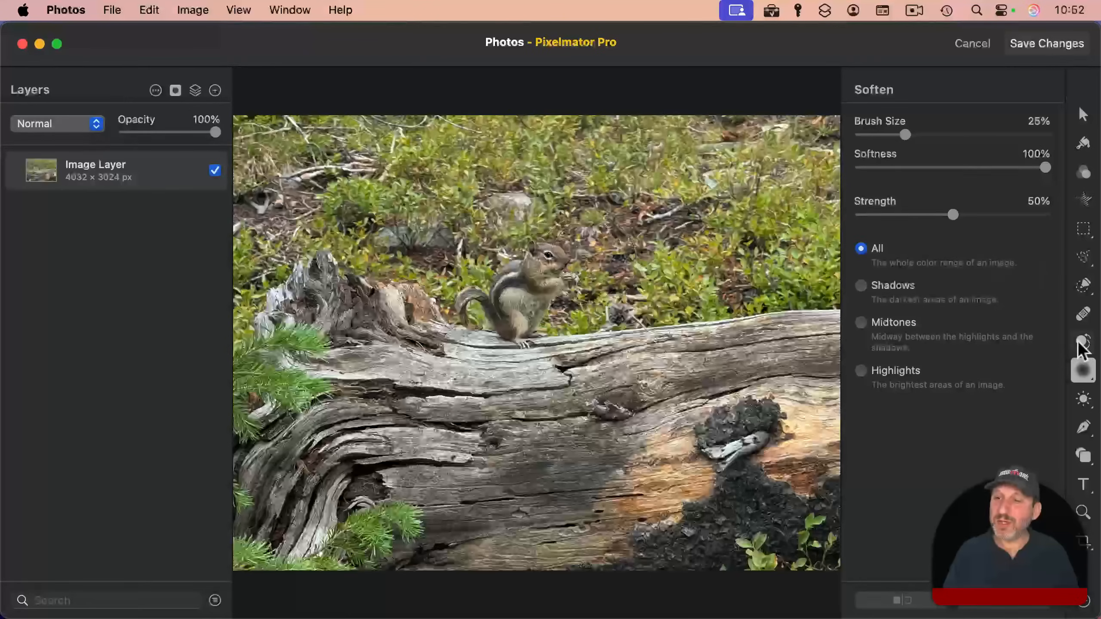
Step: Try brightening the chipmunk with the Lighten brush and undo the stroke
left_click(1082, 401)
left_click(1055, 430)
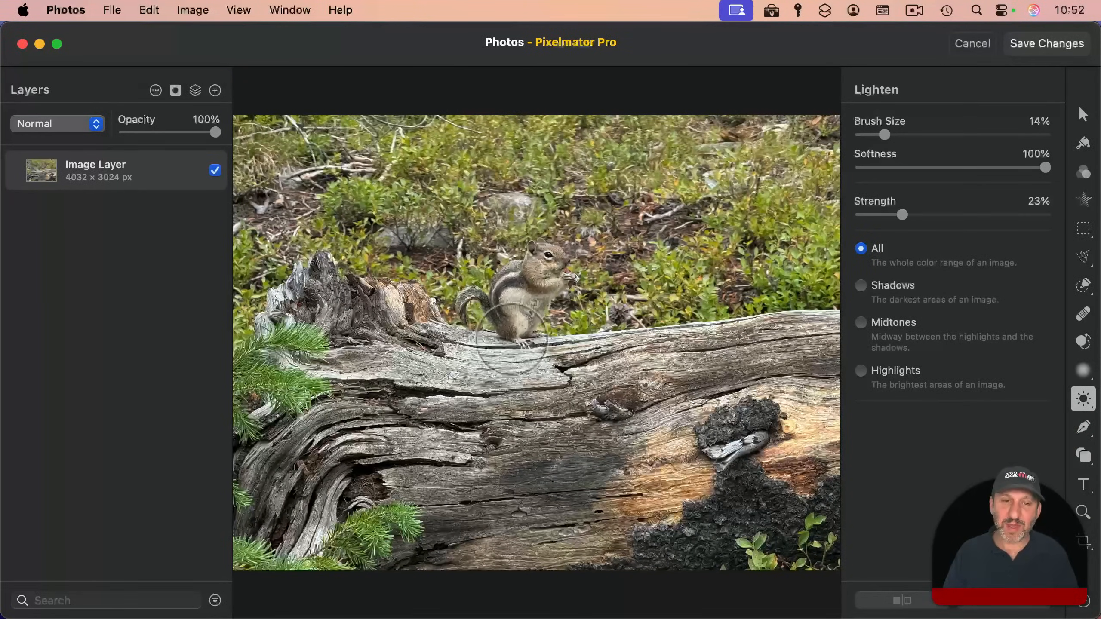
left_click(490, 322)
key("super+z")
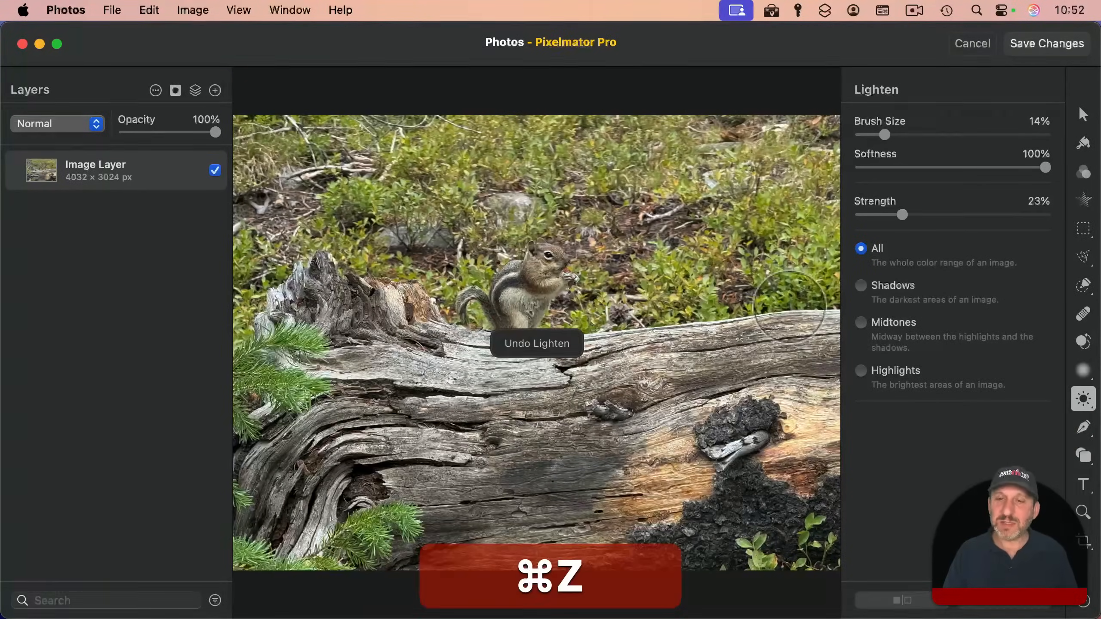
Step: Select the chipmunk, including its tail, with the Quick Selection tool
left_click(1083, 290)
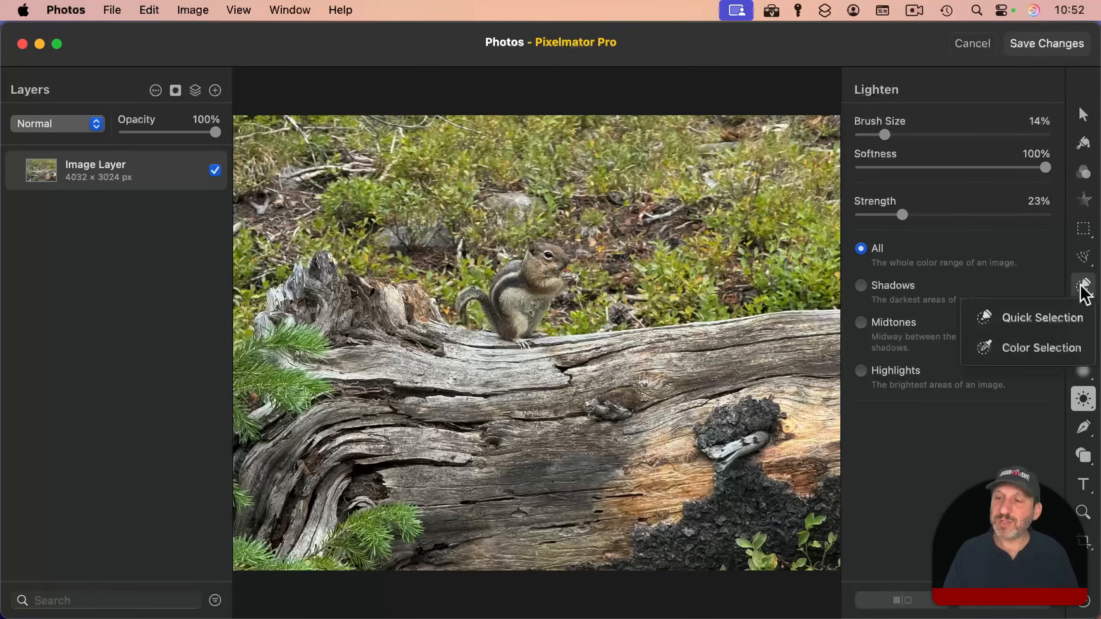
left_click(1048, 316)
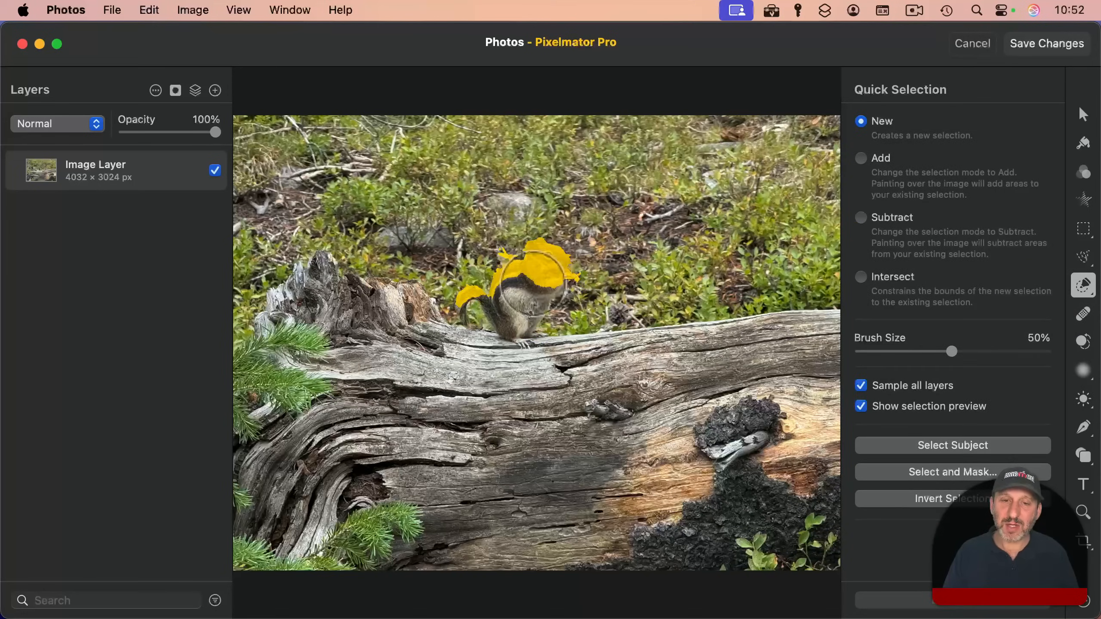
left_click(493, 305)
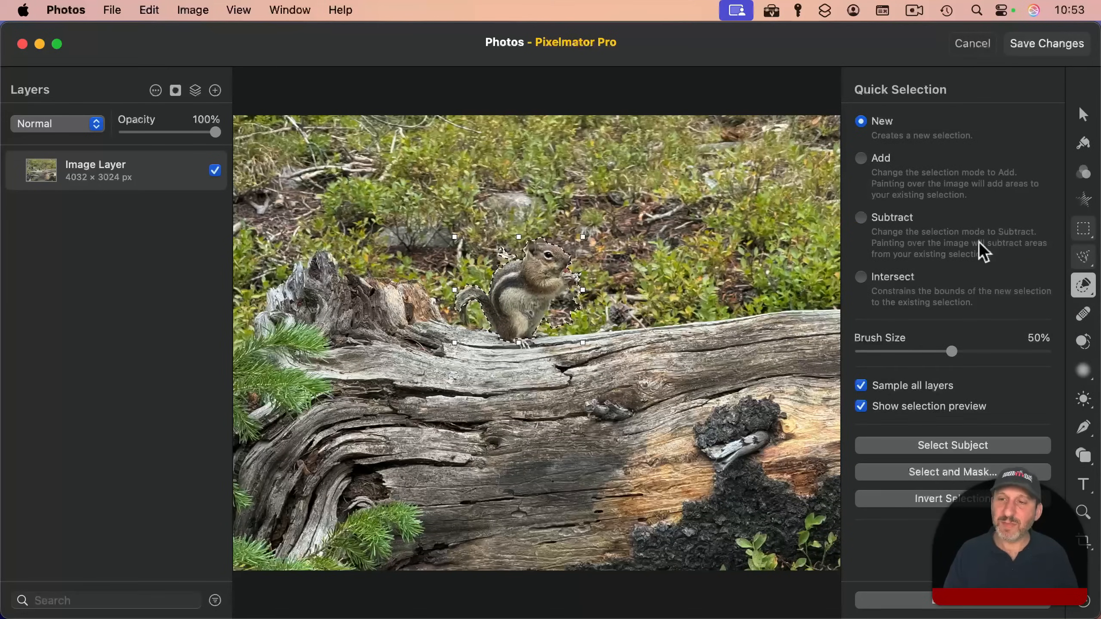
Step: Correct the chipmunk selection with Free Selection, subtracting the background beside its belly and behind its neck and adding its front feet
key("l")
scroll(632, 262, "up", 8)
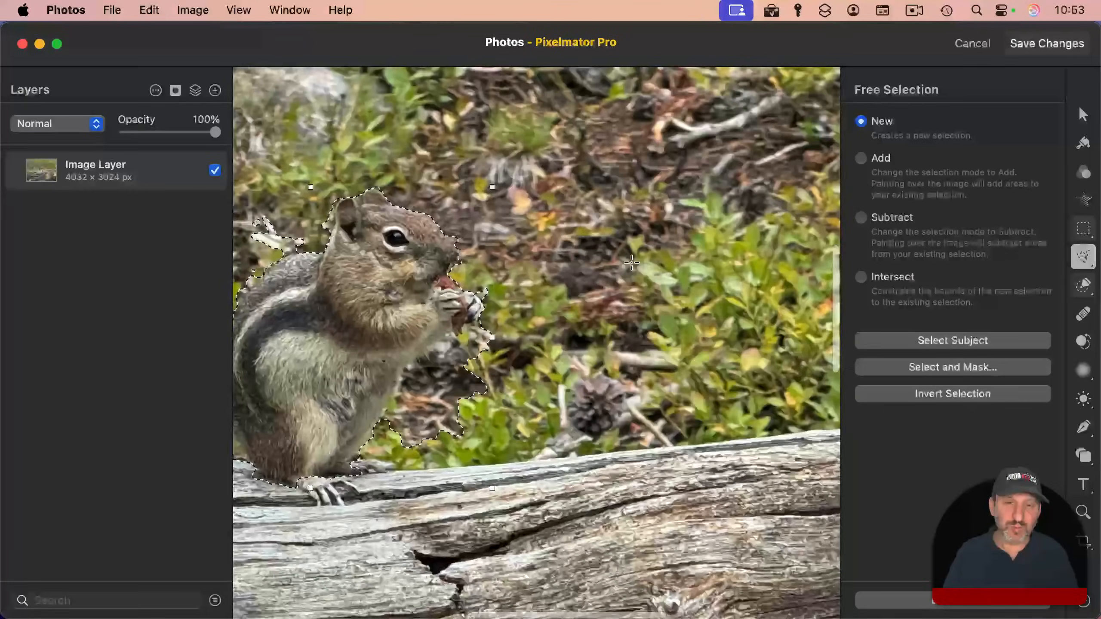
left_click_drag(419, 419, 537, 401)
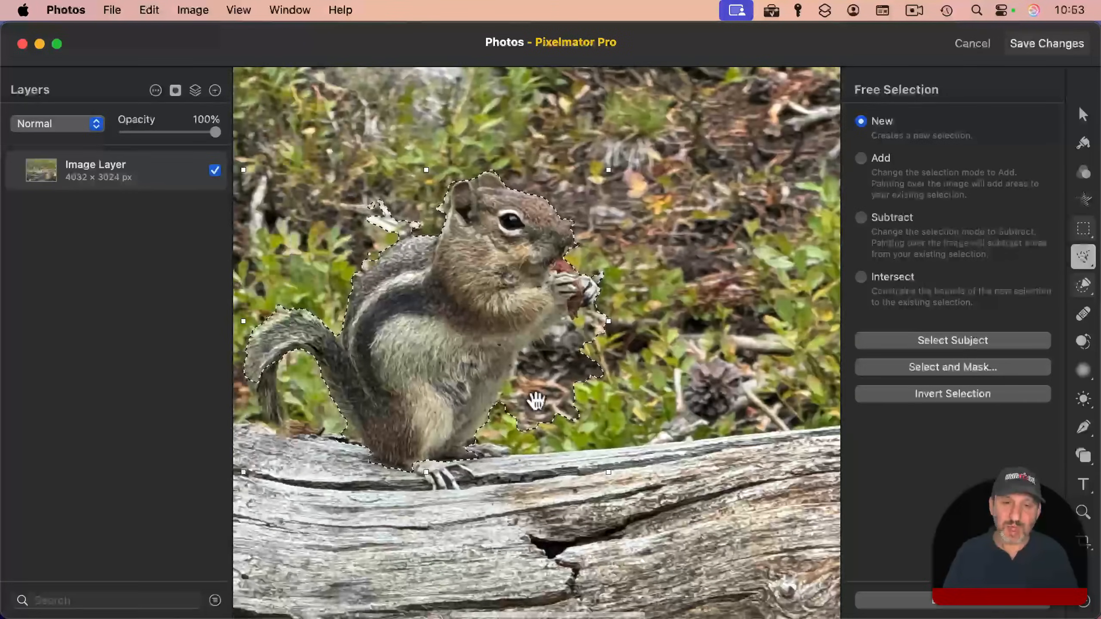
key("alt")
left_click(499, 405)
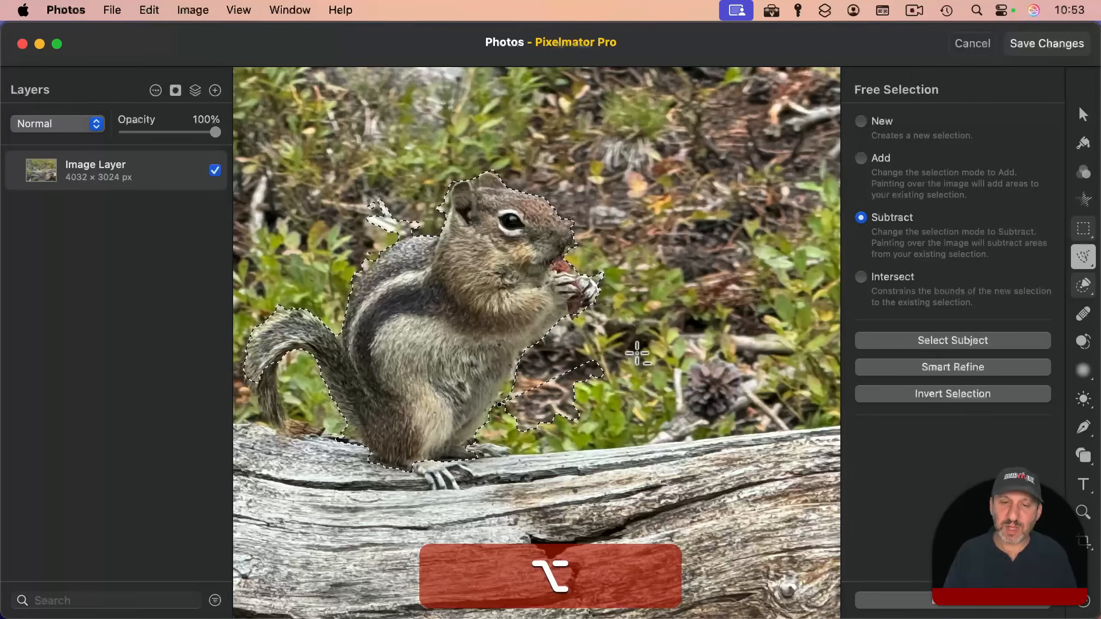
mouse_move(637, 353)
left_mouse_down()
mouse_move(592, 421)
mouse_move(522, 445)
left_mouse_up()
left_click_drag(496, 404, 496, 403)
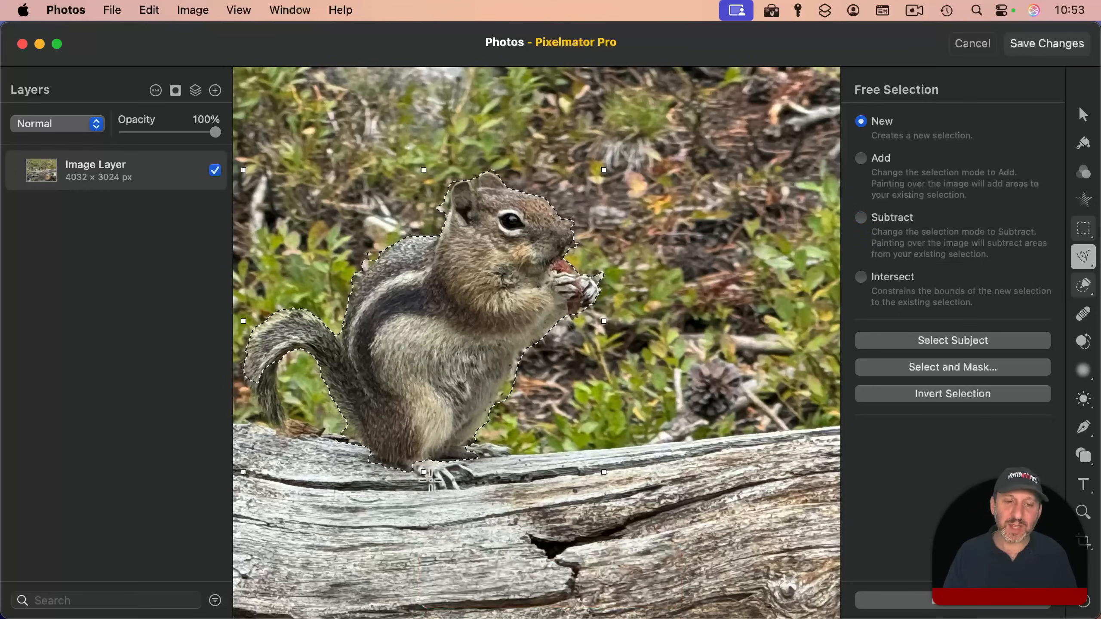
key("shift")
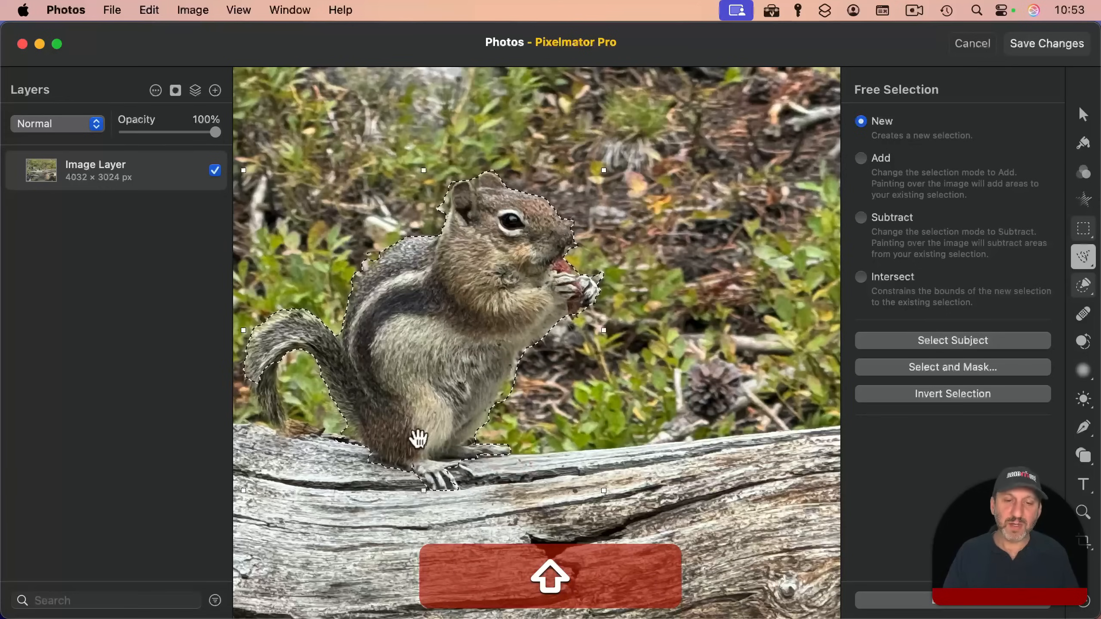
Step: Refine the selection in Select and Mask with 1% expand, 29% softness and the Refine Edge Brush along the chipmunk's back and belly, and apply it
left_click(923, 368)
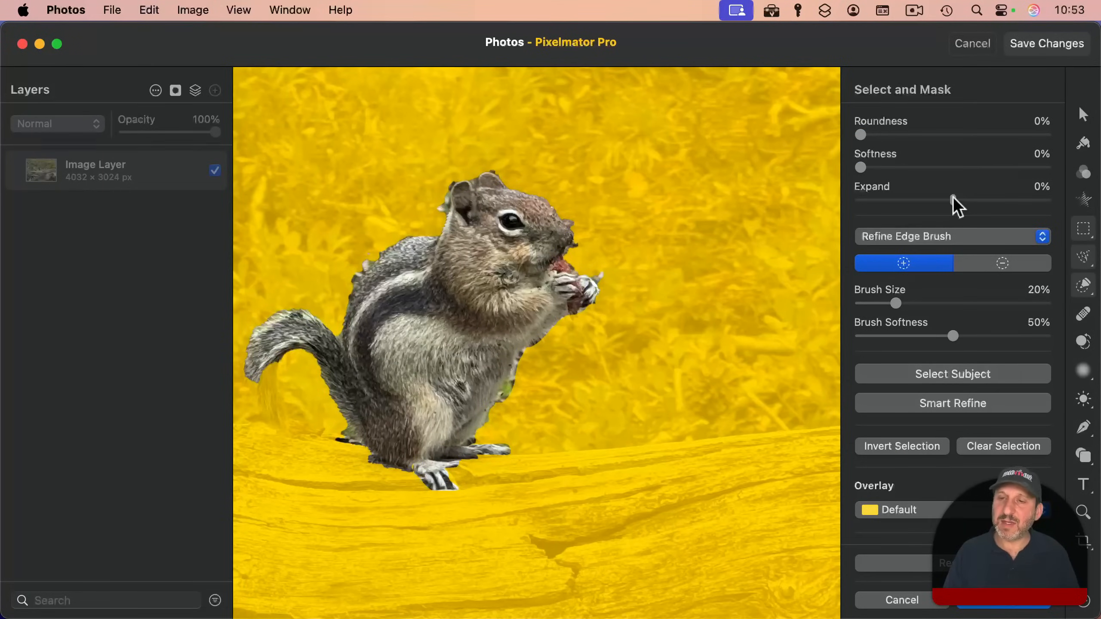
left_click_drag(953, 196, 941, 191)
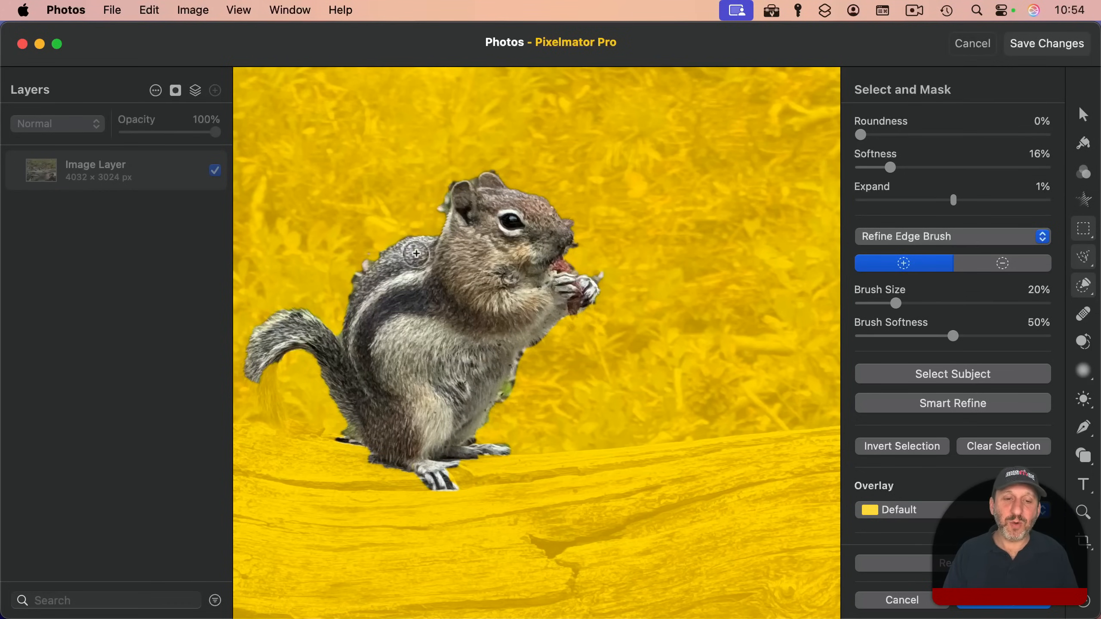
key("alt")
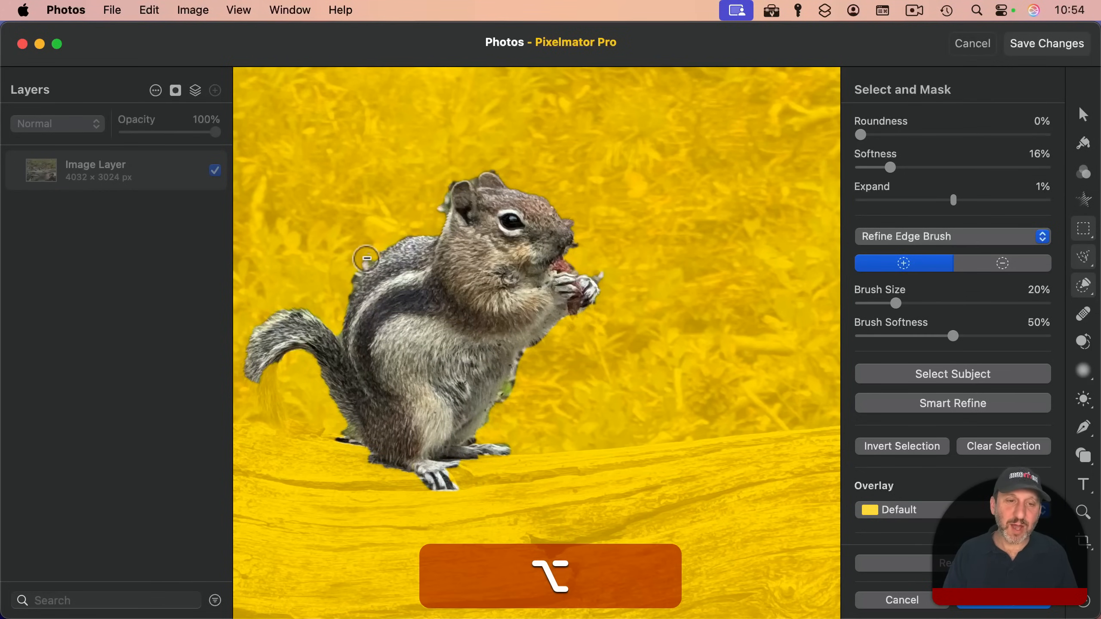
left_click_drag(340, 295, 354, 289)
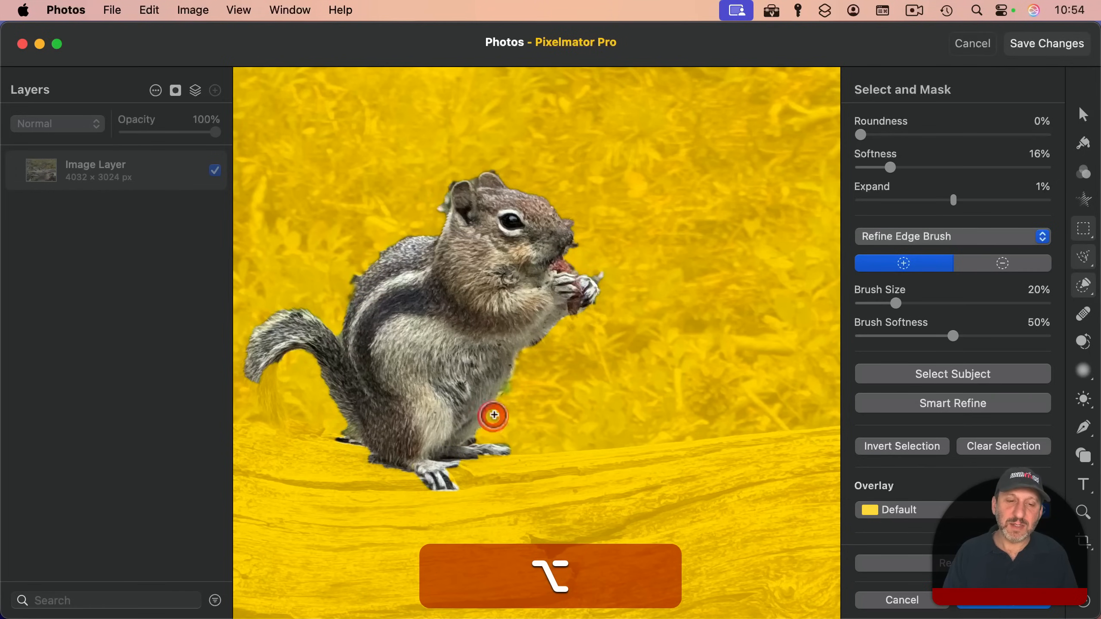
key("alt")
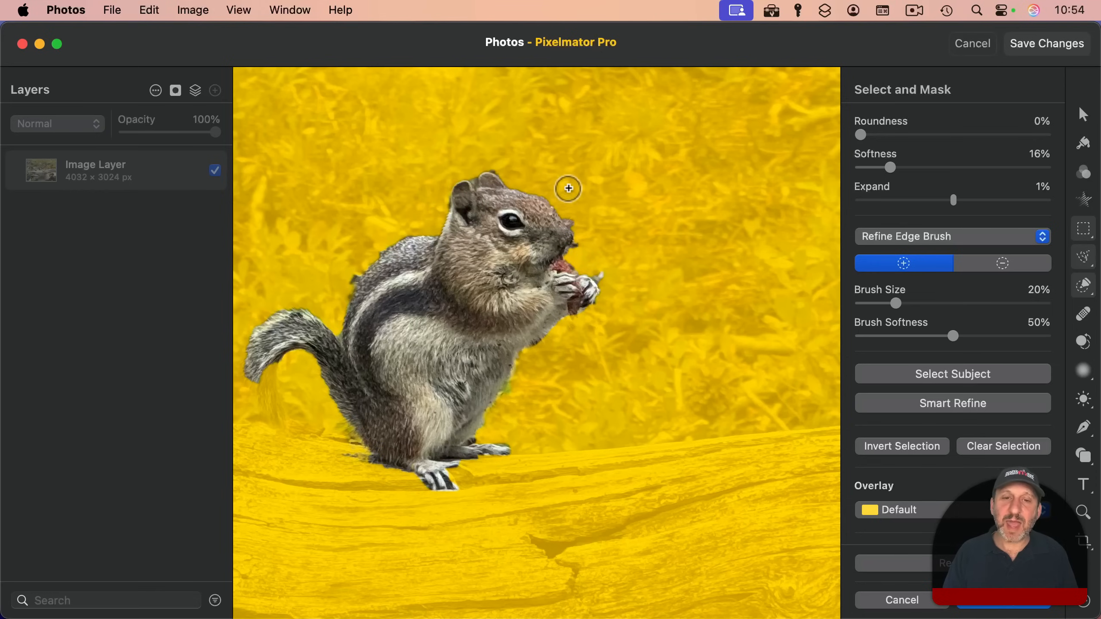
key("alt")
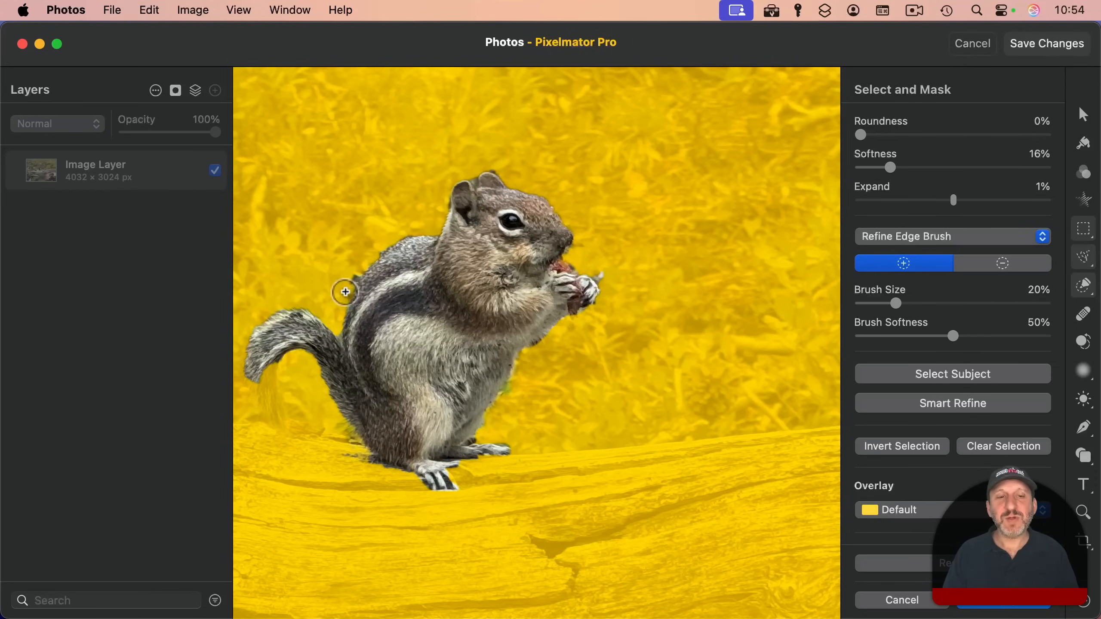
key("alt")
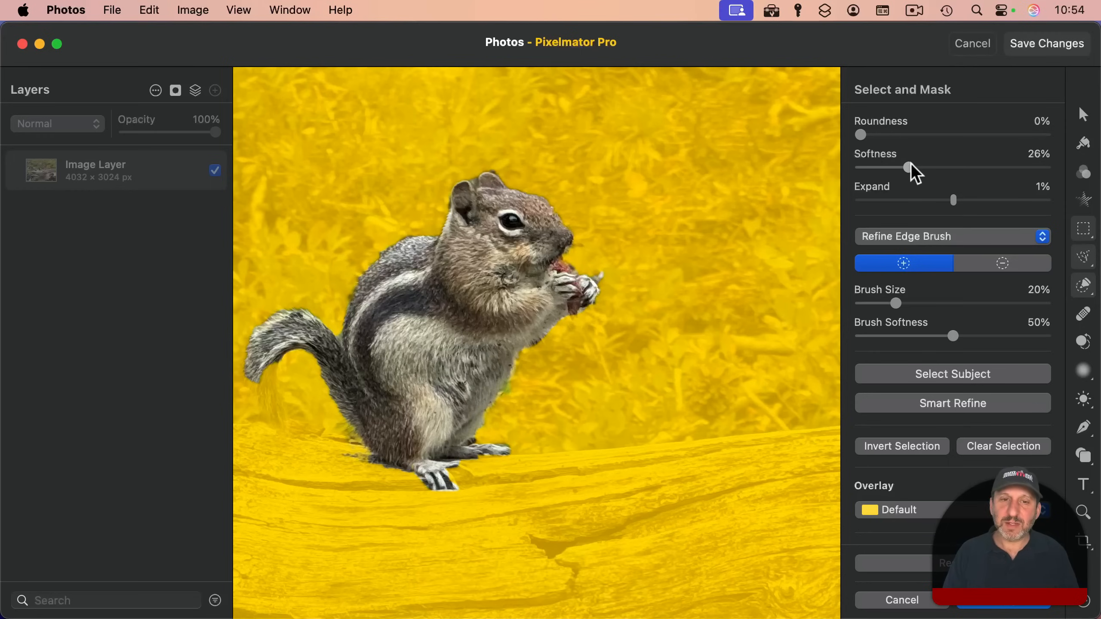
left_click_drag(909, 163, 915, 167)
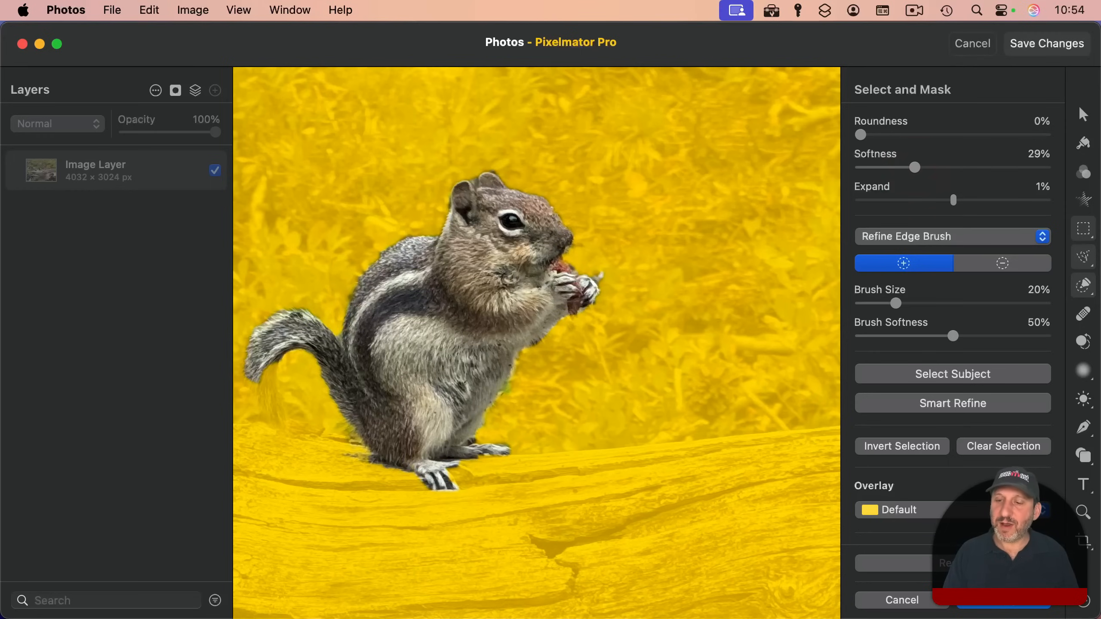
left_click(990, 608)
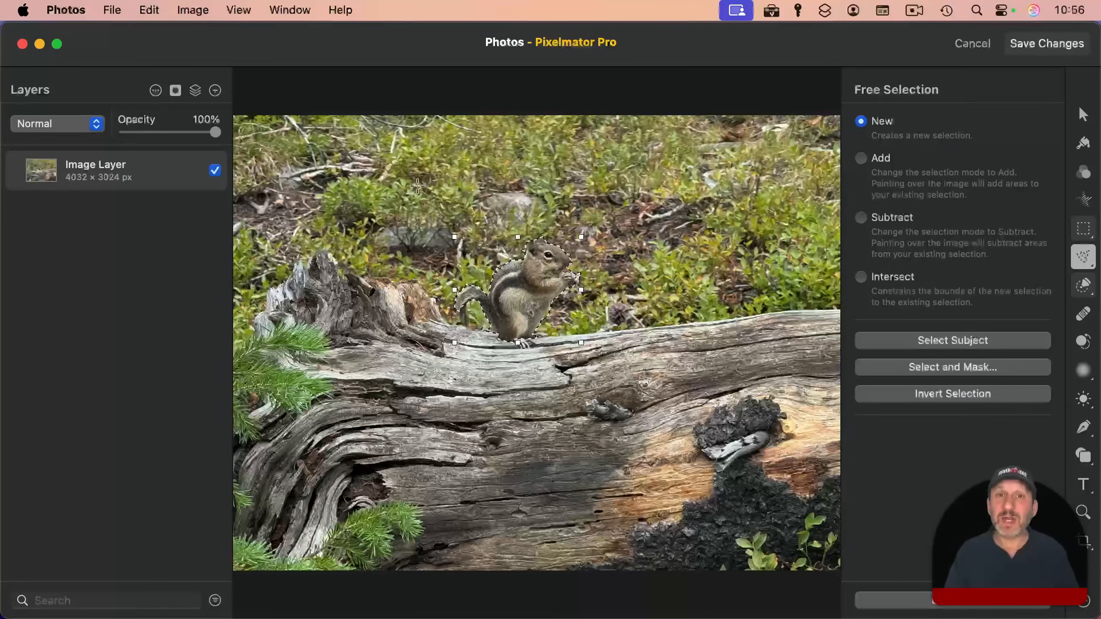
Step: Copy the selected chipmunk and paste it as a separate layer
key("super+c")
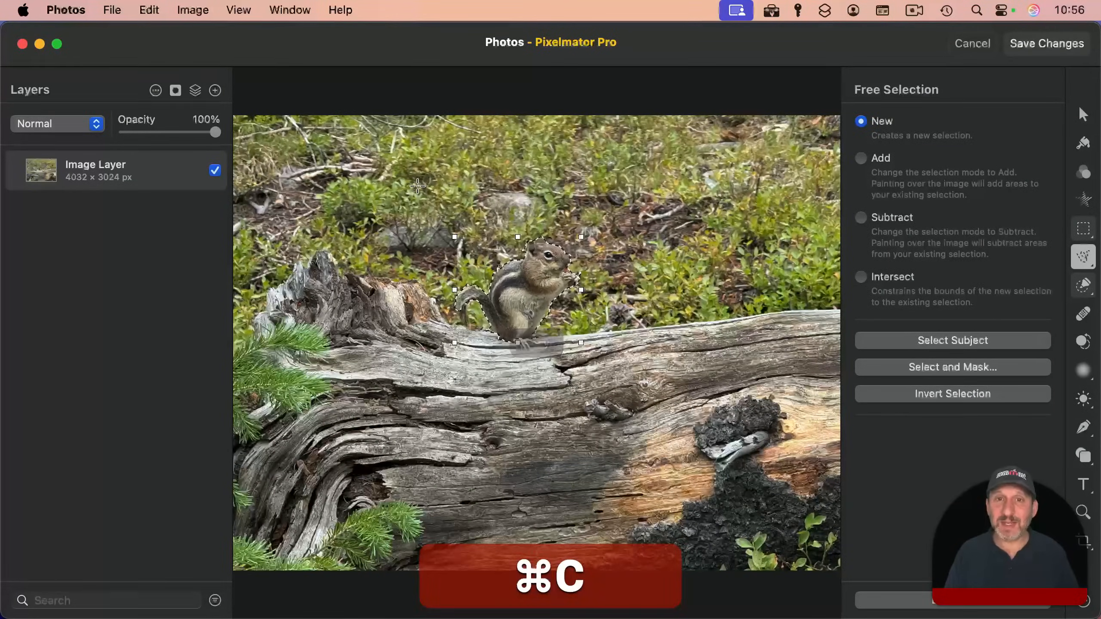
key("super+v")
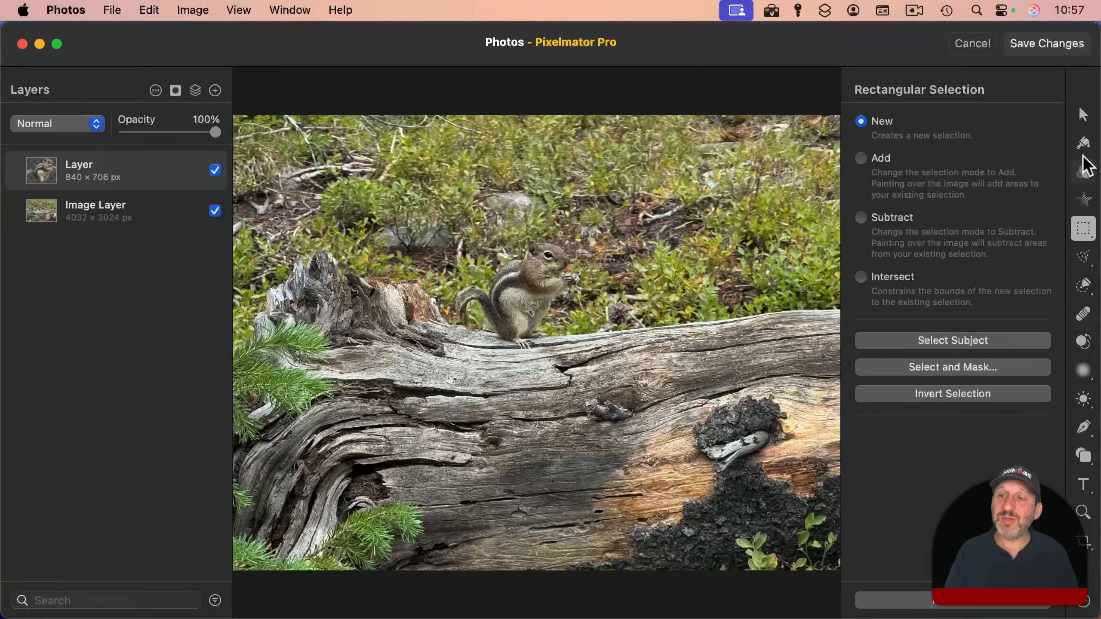
Step: Set the chipmunk layer's color adjustments to 12% brightness, 32% contrast and 14% texture
left_click(1083, 174)
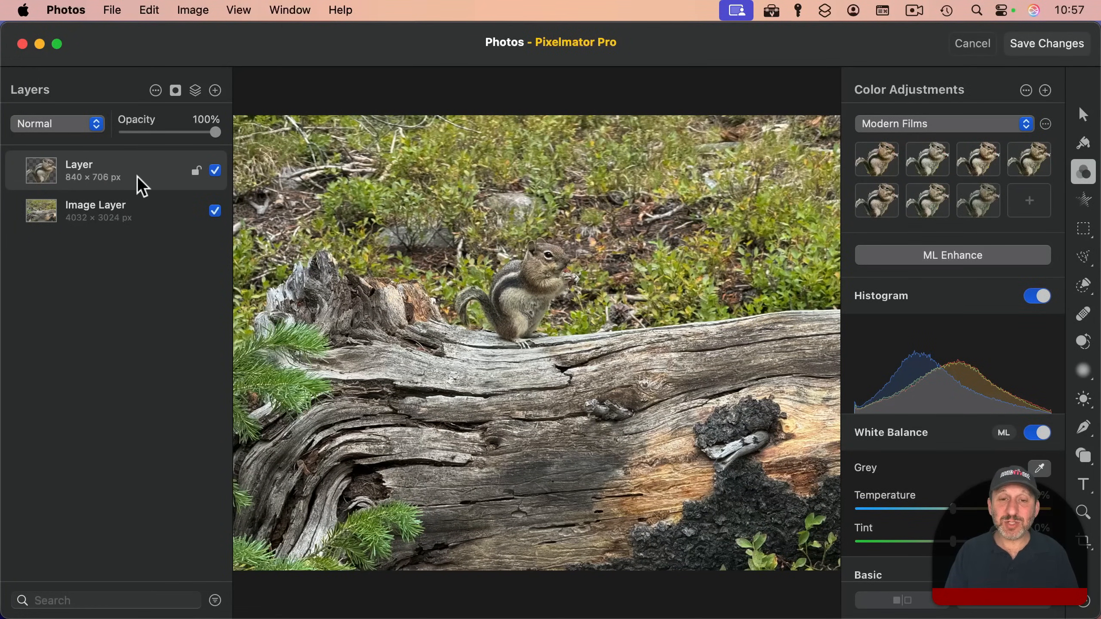
scroll(966, 451, "down", 3)
scroll(962, 444, "down", 3)
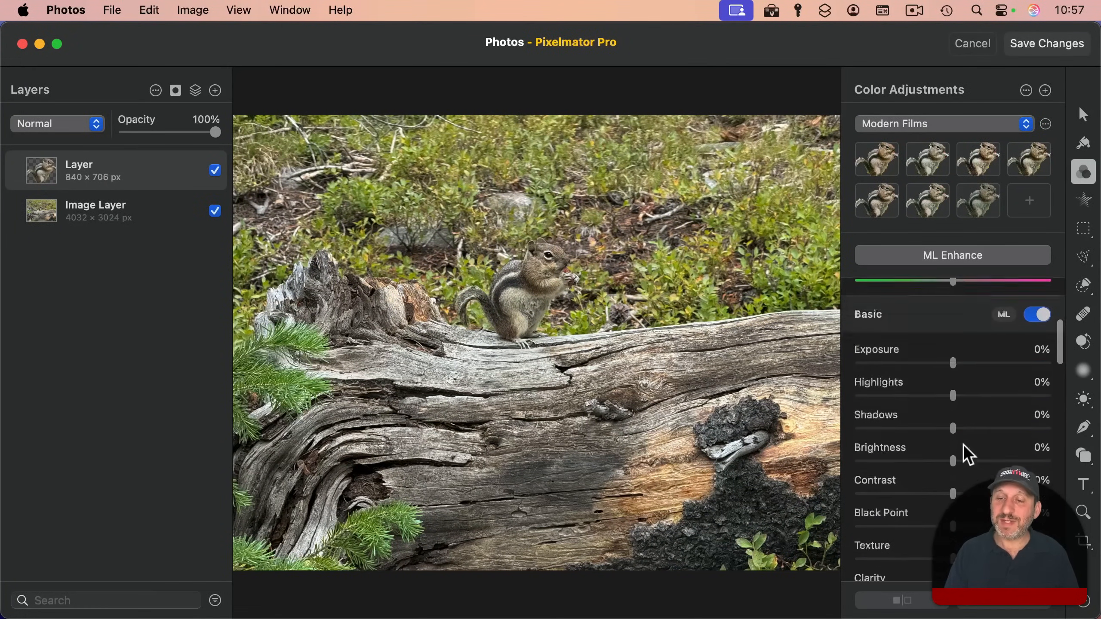
left_click_drag(953, 442, 983, 474)
scroll(968, 367, "down", 5)
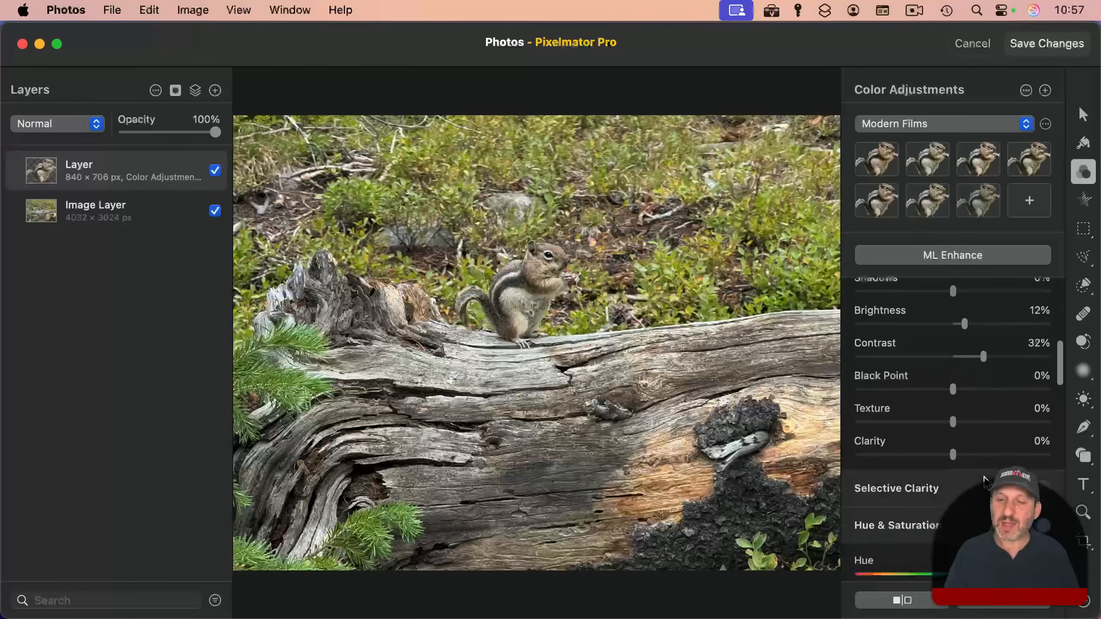
left_click_drag(955, 414, 968, 414)
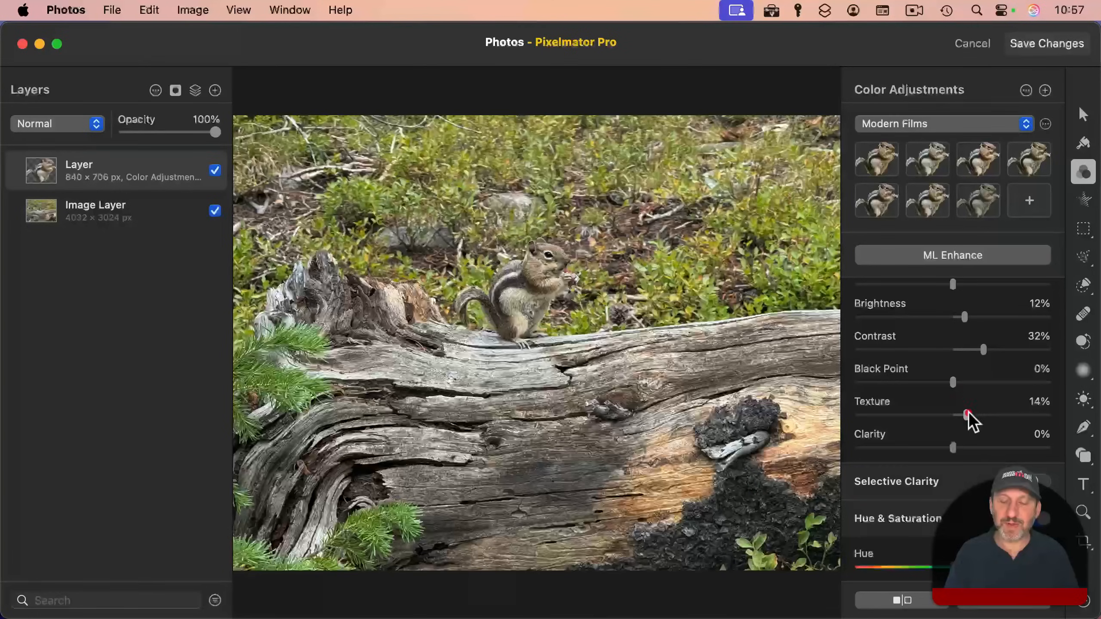
Step: Set the chipmunk layer's saturation to 18% and vibrance to 26%, and compare by hiding and showing the layer
scroll(970, 469, "down", 4)
scroll(970, 465, "down", 2)
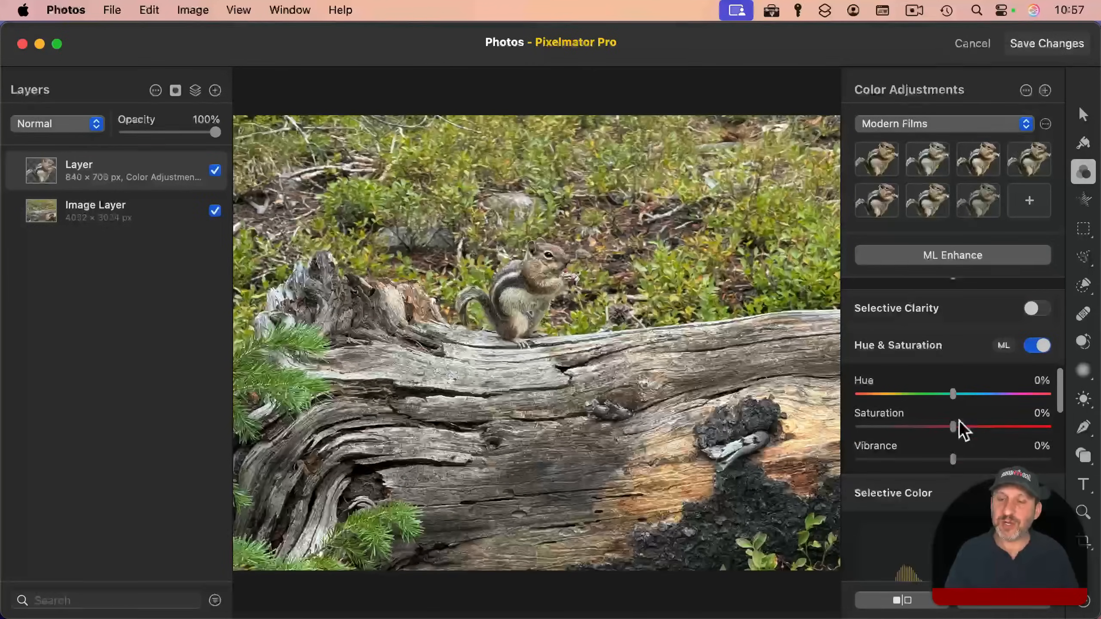
left_click_drag(953, 426, 977, 460)
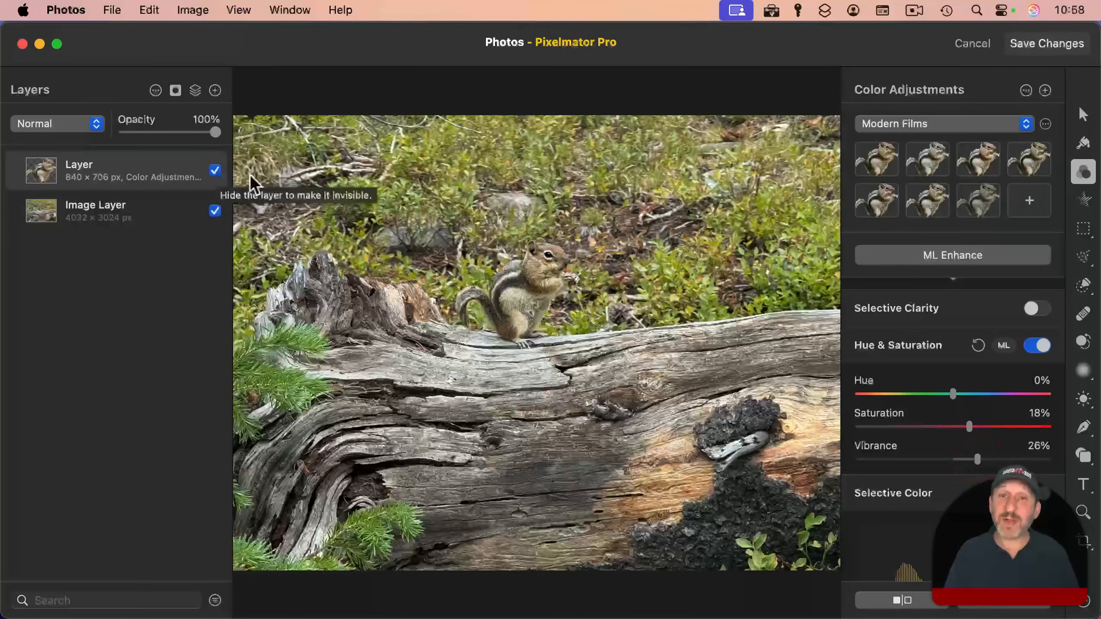
left_click(214, 172)
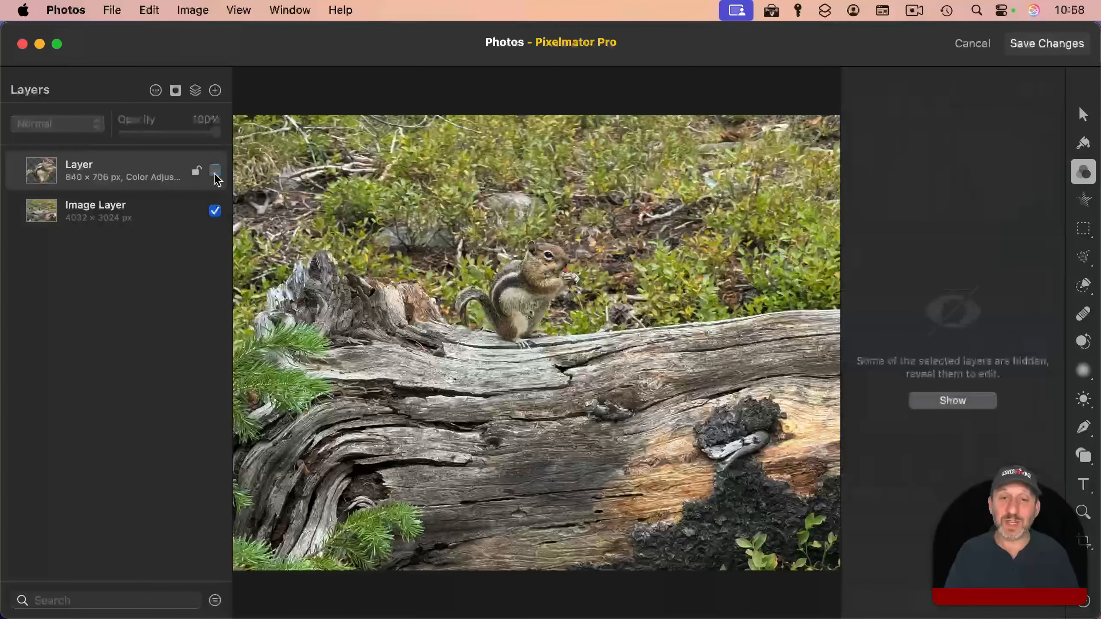
left_click(215, 173)
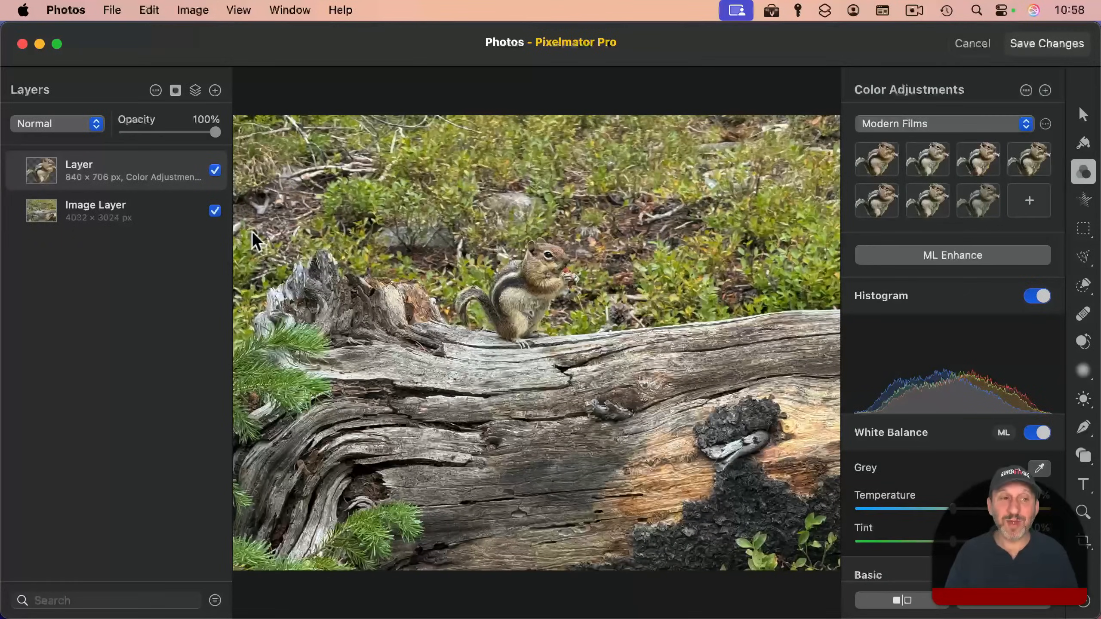
Step: Darken the background Image Layer by setting its brightness to -18%
left_click(96, 217)
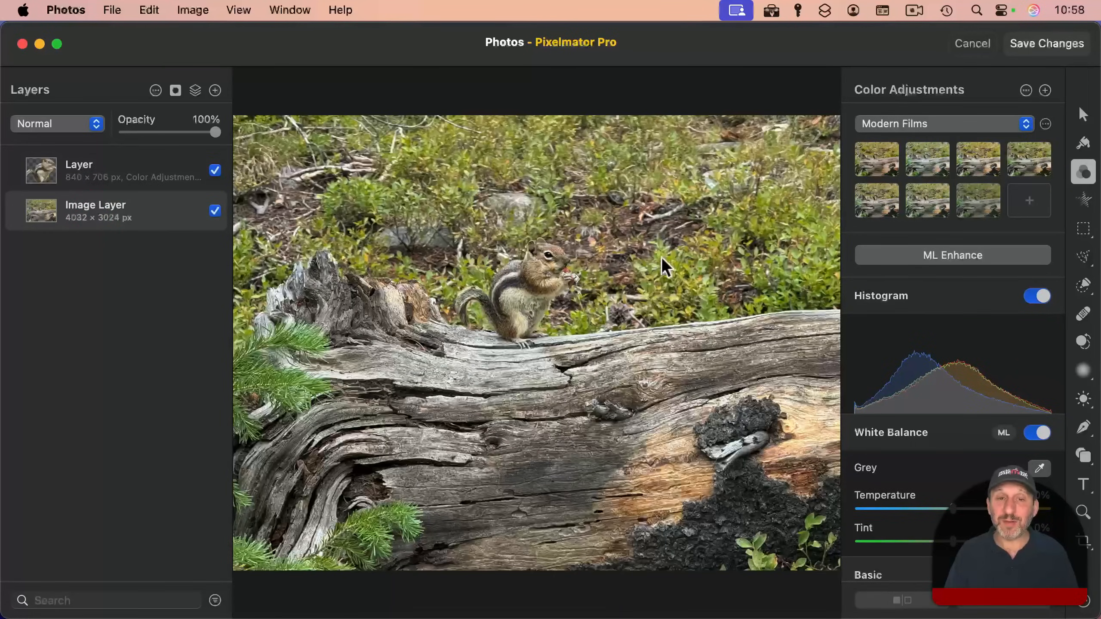
scroll(951, 424, "down", 5)
scroll(953, 434, "up", 2)
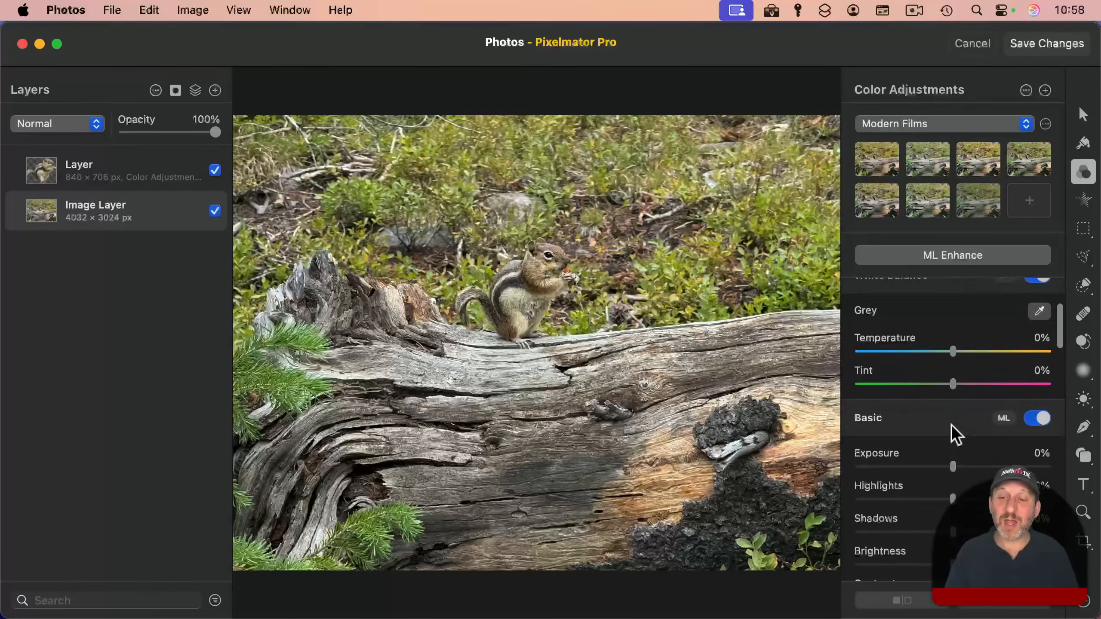
scroll(955, 440, "down", 3)
left_click_drag(955, 453, 937, 453)
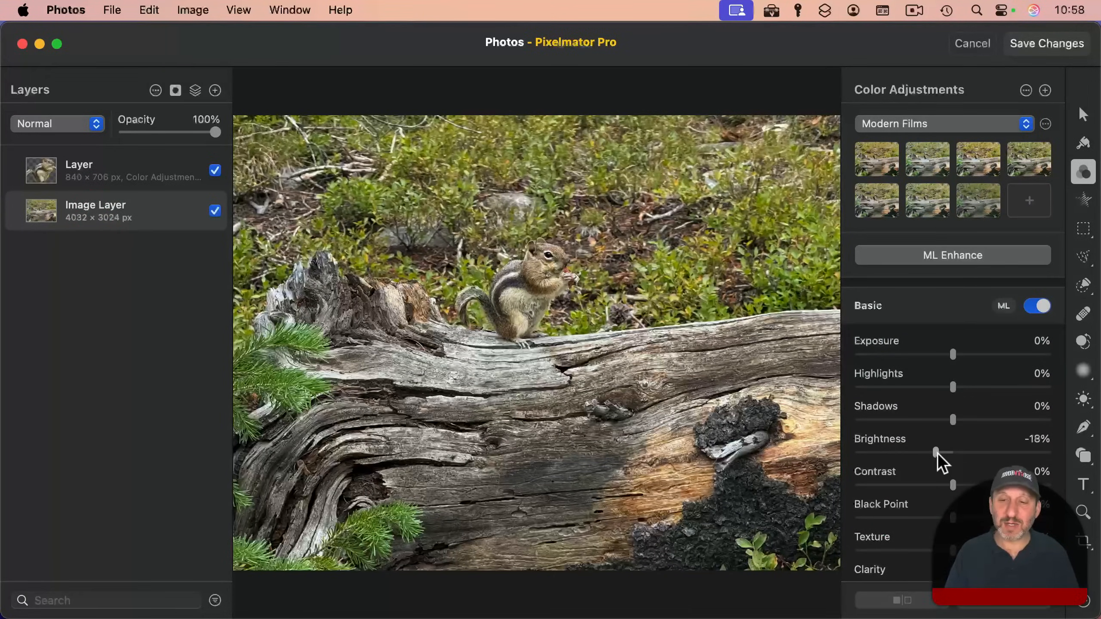
Step: Set the background Image Layer's contrast to -56%, saturation to -14% and vibrance to -17%
scroll(954, 384, "down", 3)
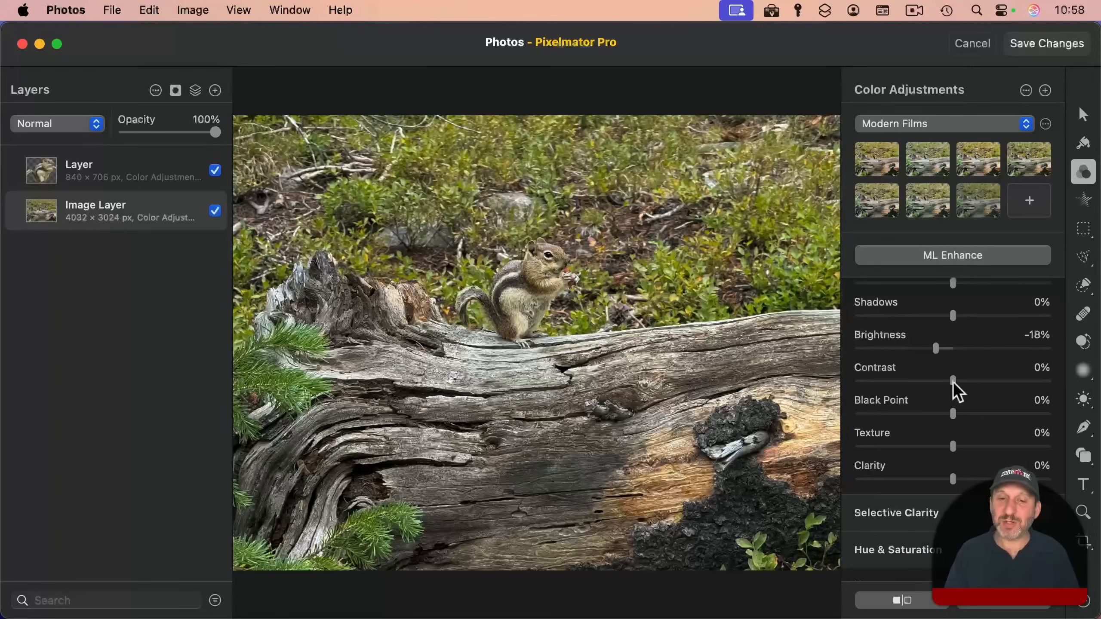
left_click_drag(953, 380, 921, 382)
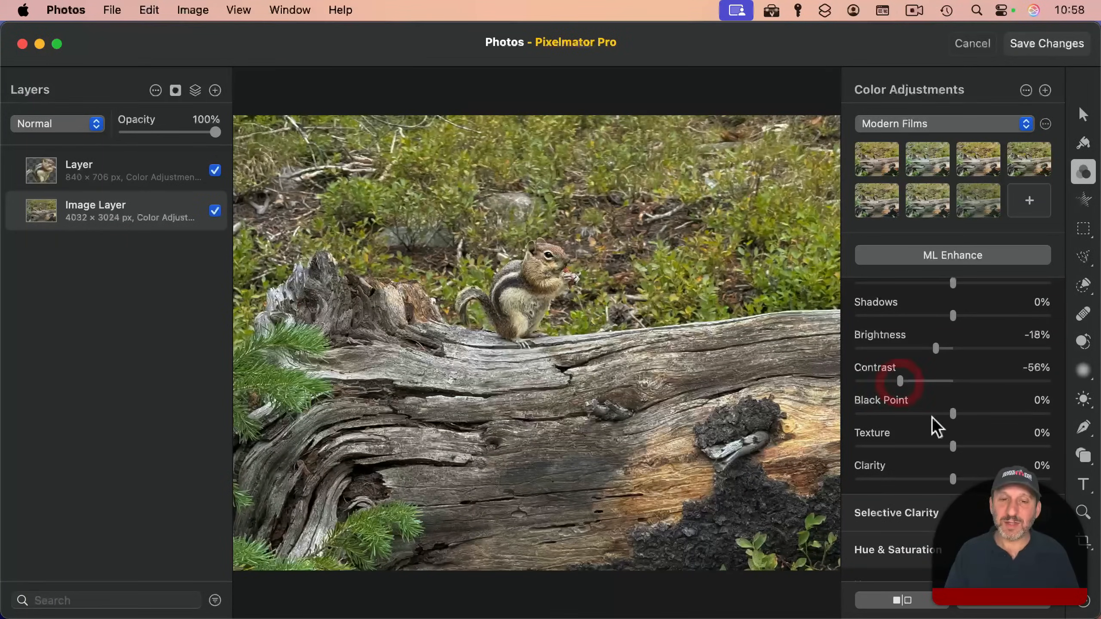
scroll(956, 459, "down", 5)
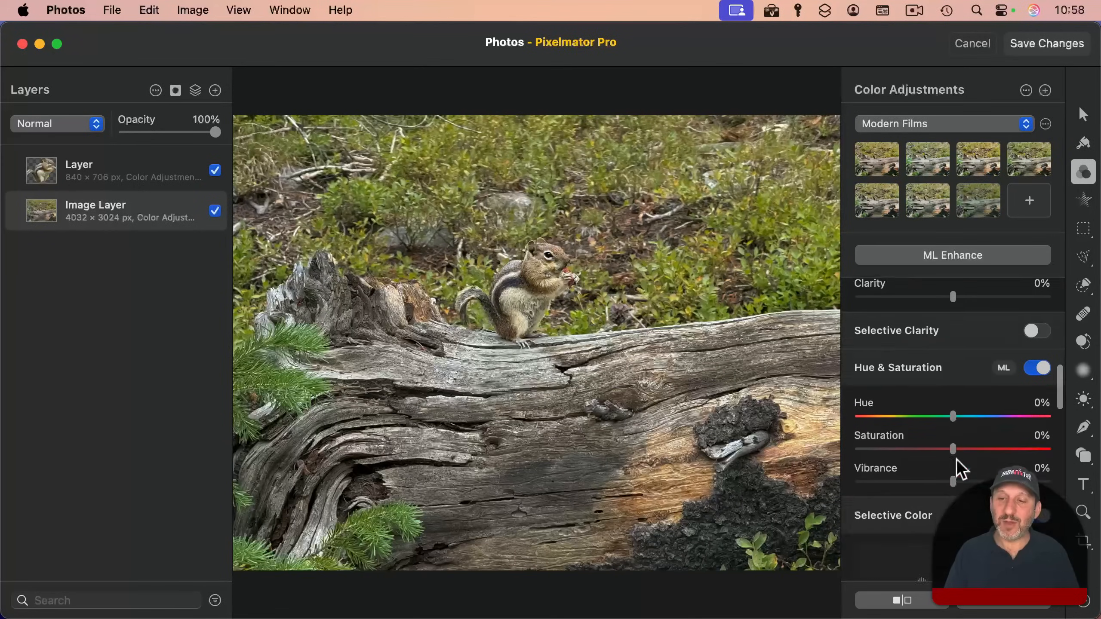
scroll(956, 459, "down", 1)
left_click_drag(953, 401, 811, 402)
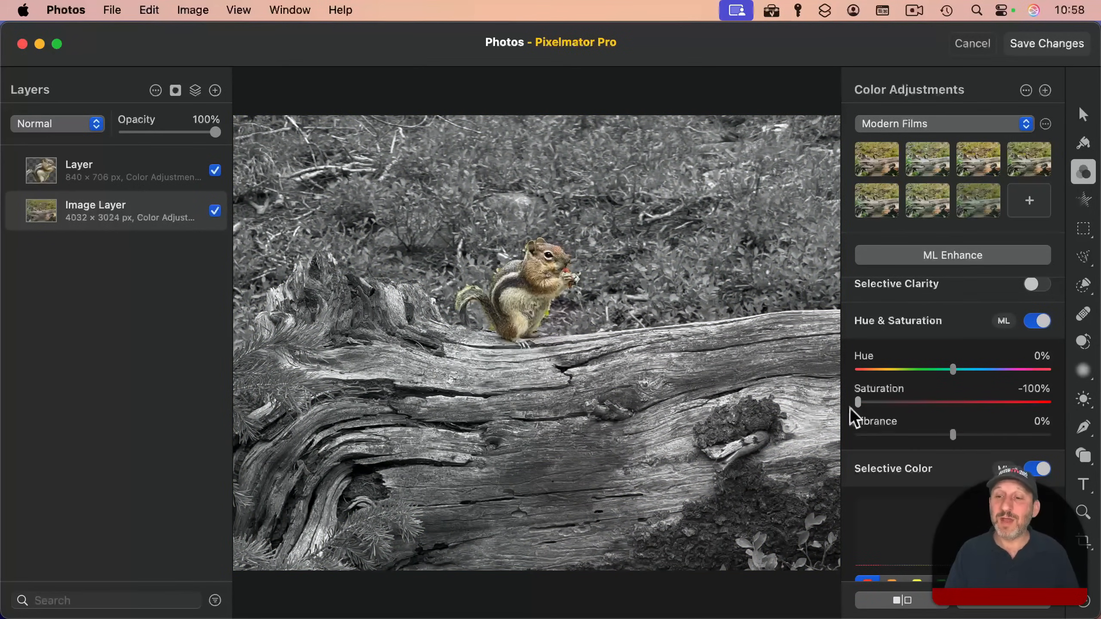
left_click_drag(858, 402, 941, 420)
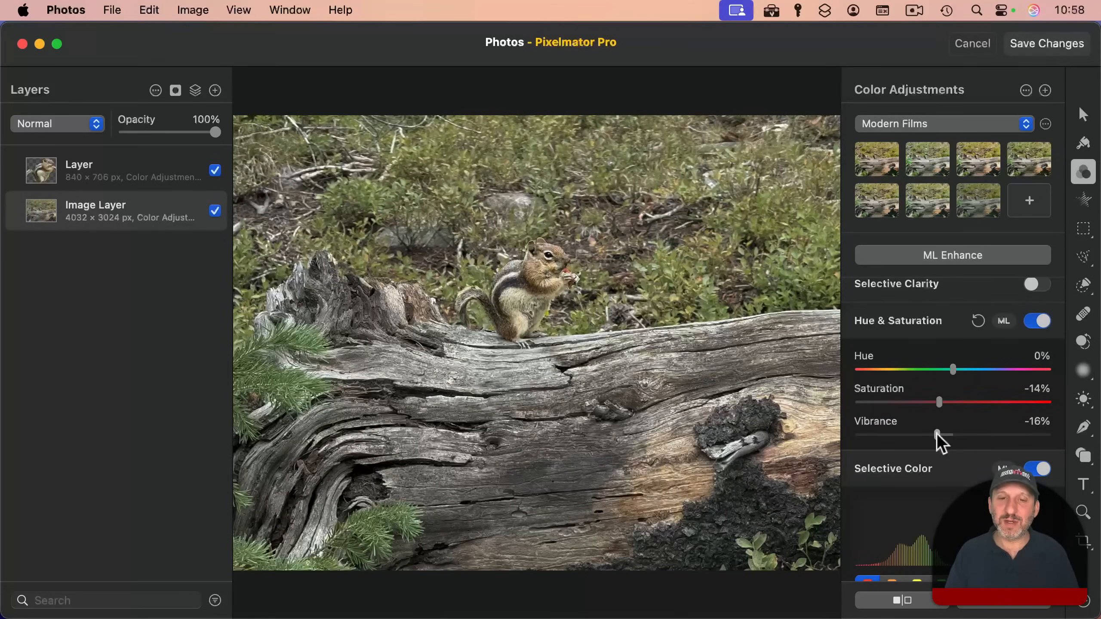
scroll(936, 433, "down", 5)
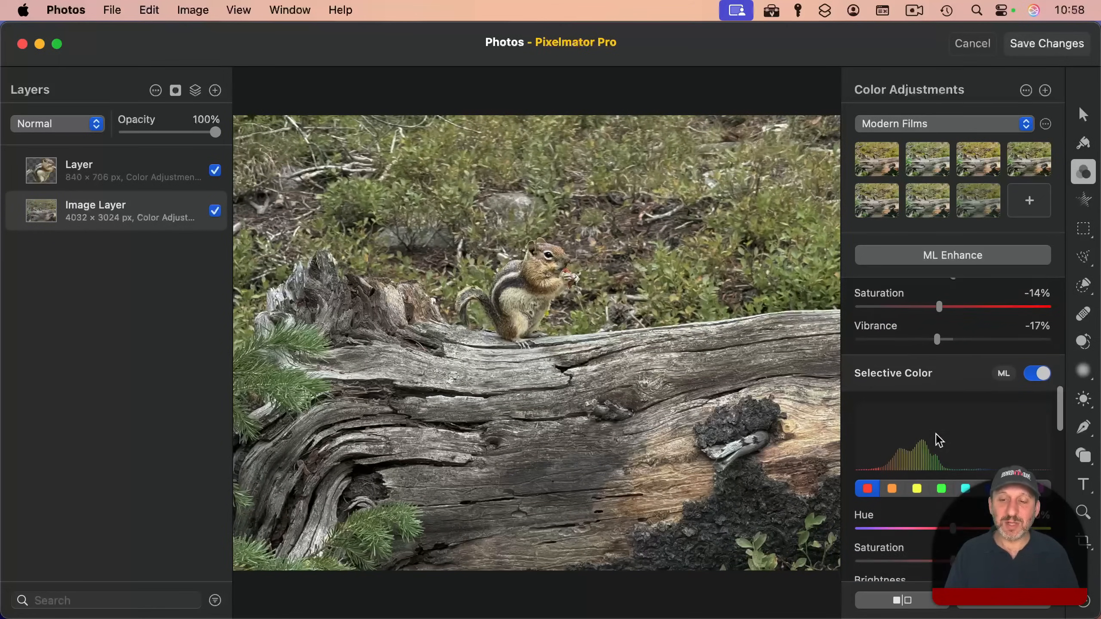
scroll(936, 436, "up", 4)
scroll(624, 284, "down", 5)
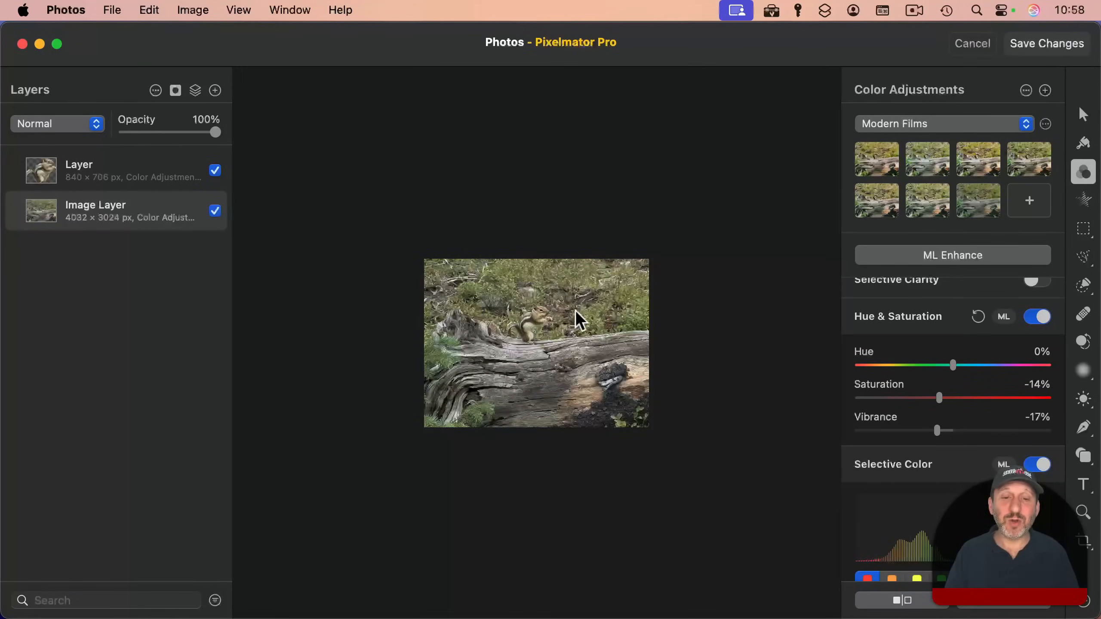
Step: Save the changes back to the Photos library with the edits preserved, and compare the result with the original photo
left_click(1083, 114)
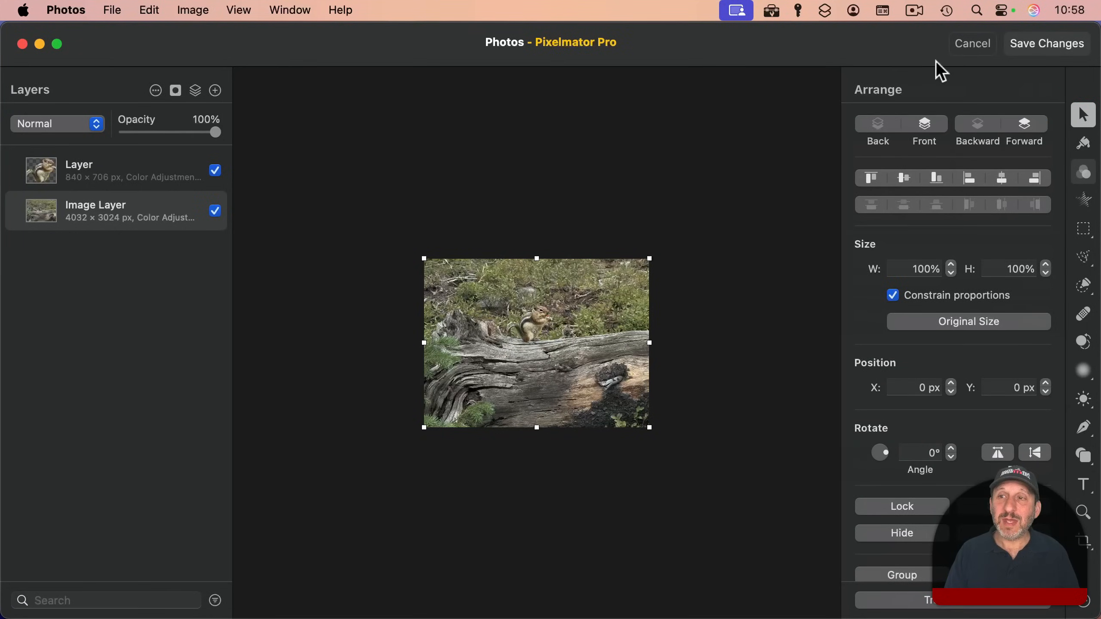
left_click(1049, 44)
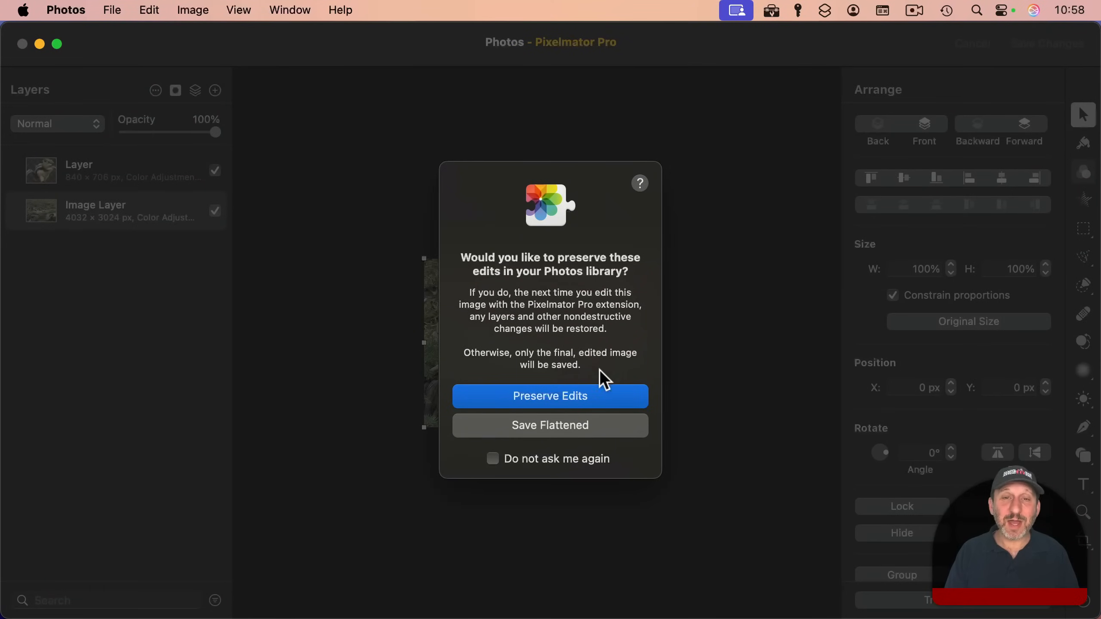
left_click(557, 396)
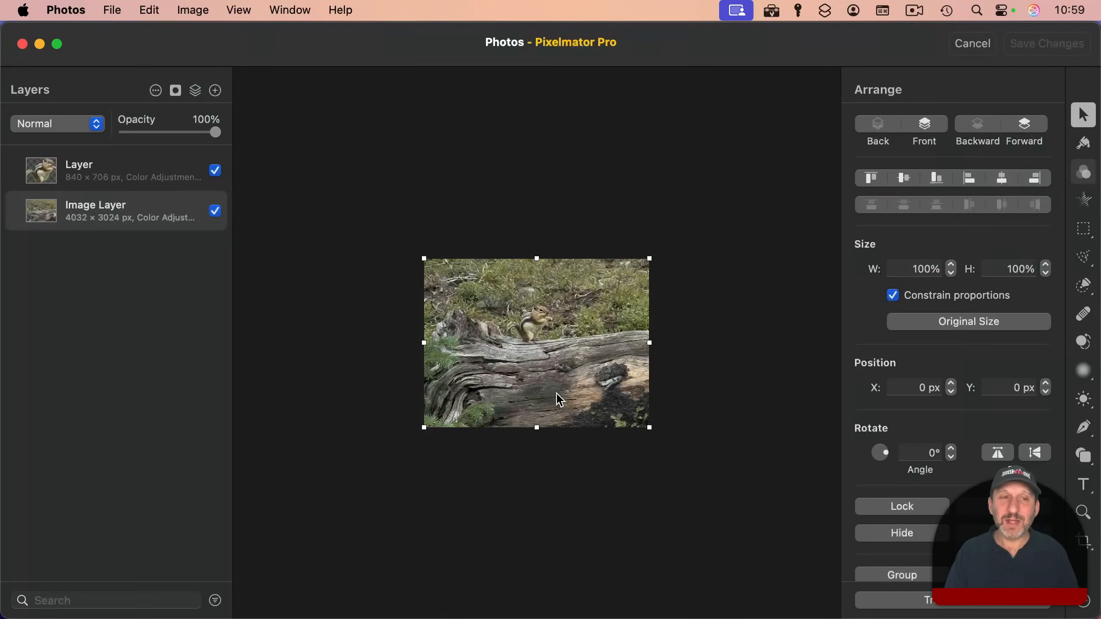
key("Escape")
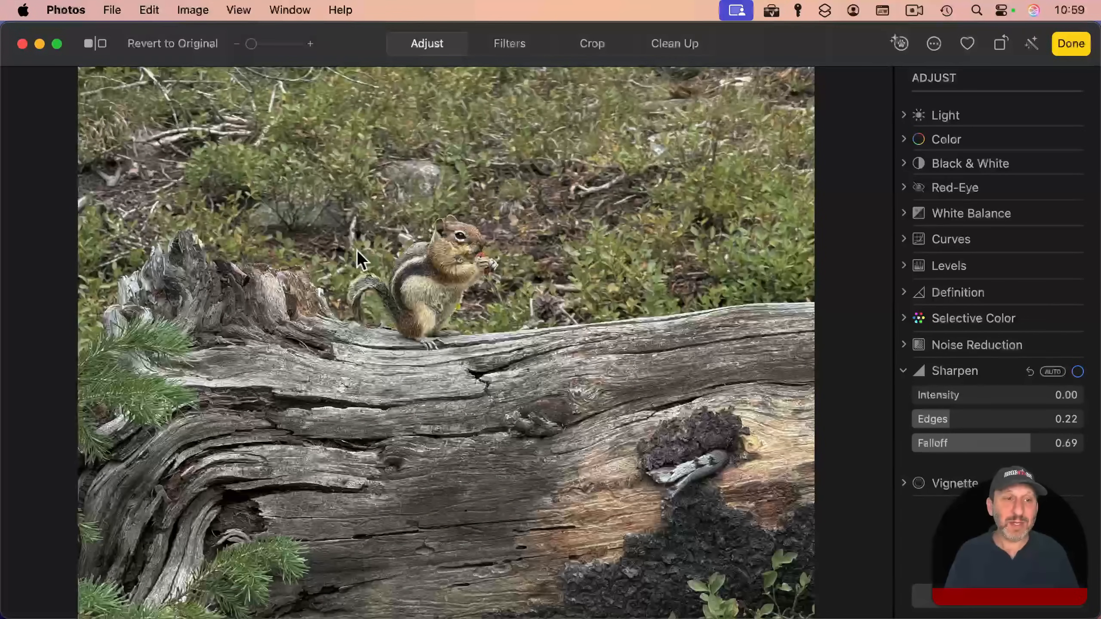
left_click(97, 45)
left_click(93, 43)
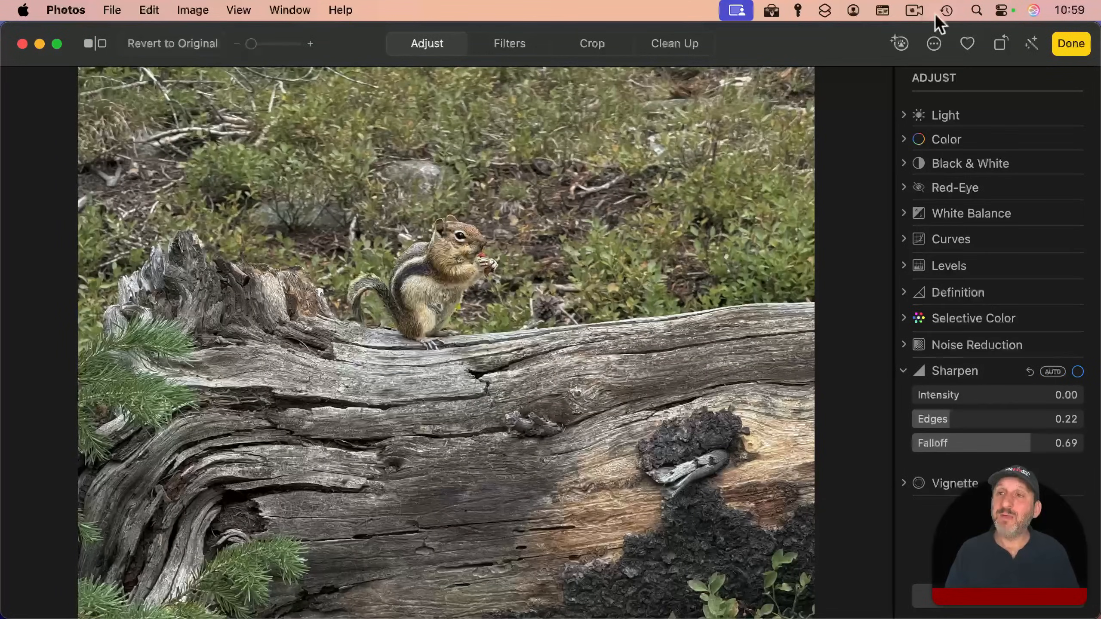
Step: Reopen the saved chipmunk photo in the Pixelmator Pro extension
left_click(932, 43)
left_click(949, 74)
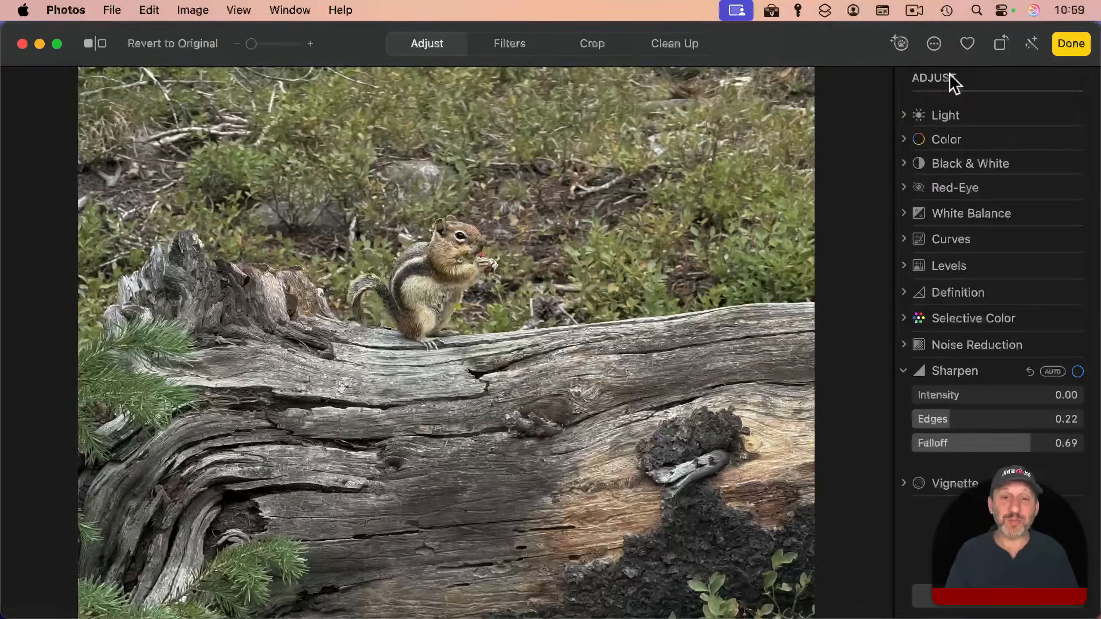